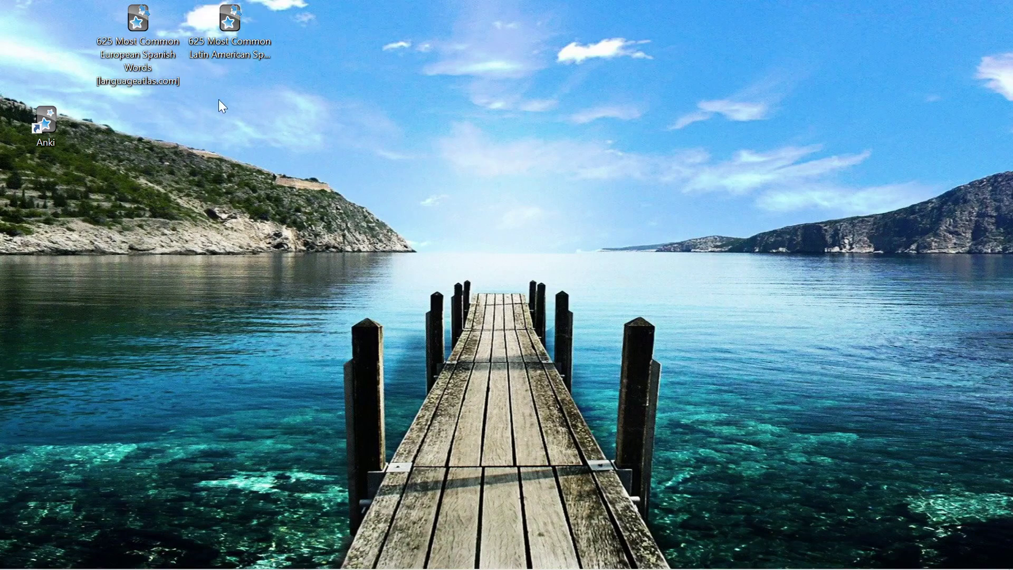
# Step: Switch to the Language Atlas page in Chrome and compare the European and Latin American Spanish variants, leaving Latin American Spanish selected
pyautogui.moveTo(138, 60)
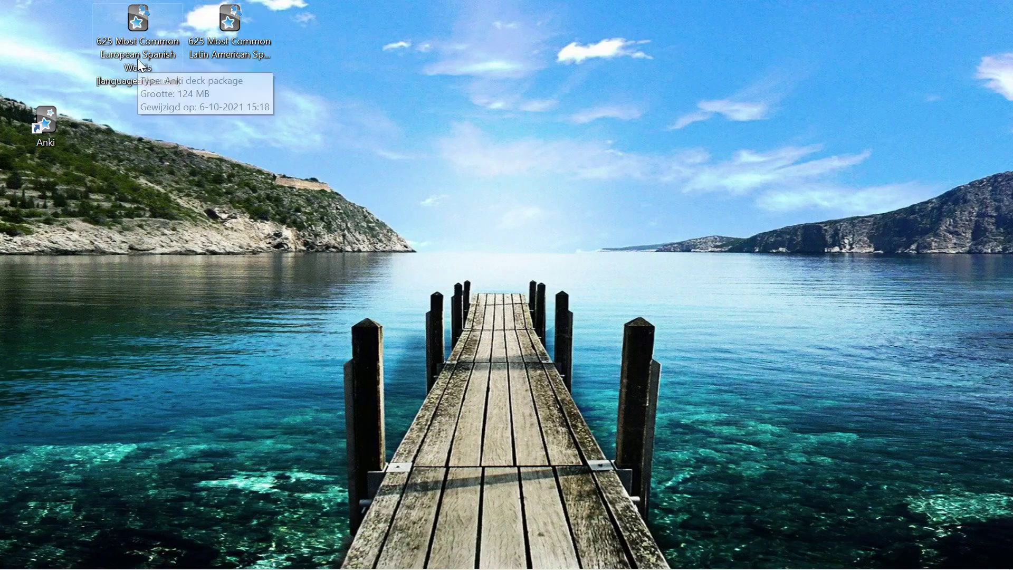
pyautogui.click(199, 49)
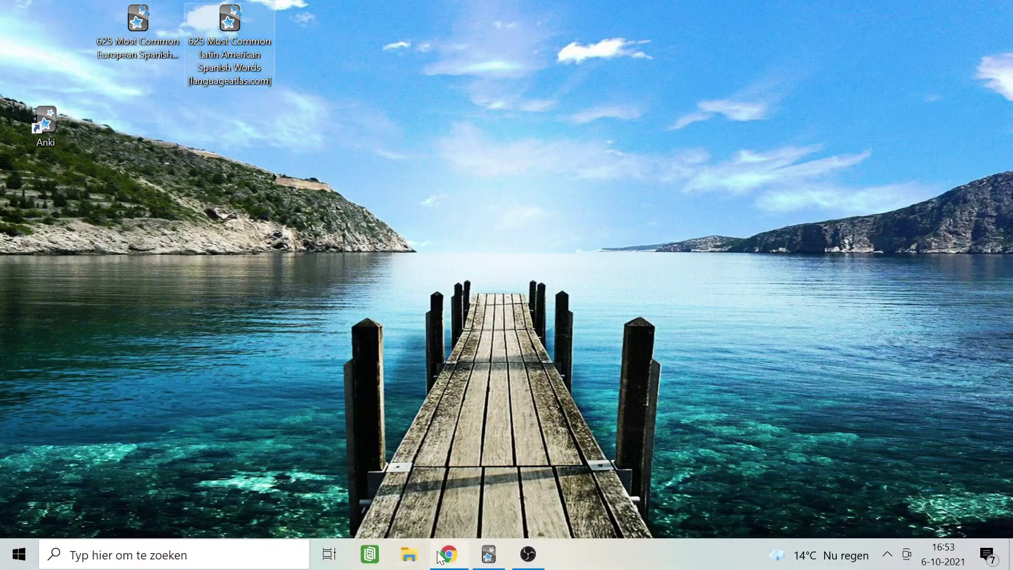
pyautogui.click(449, 564)
pyautogui.click(378, 301)
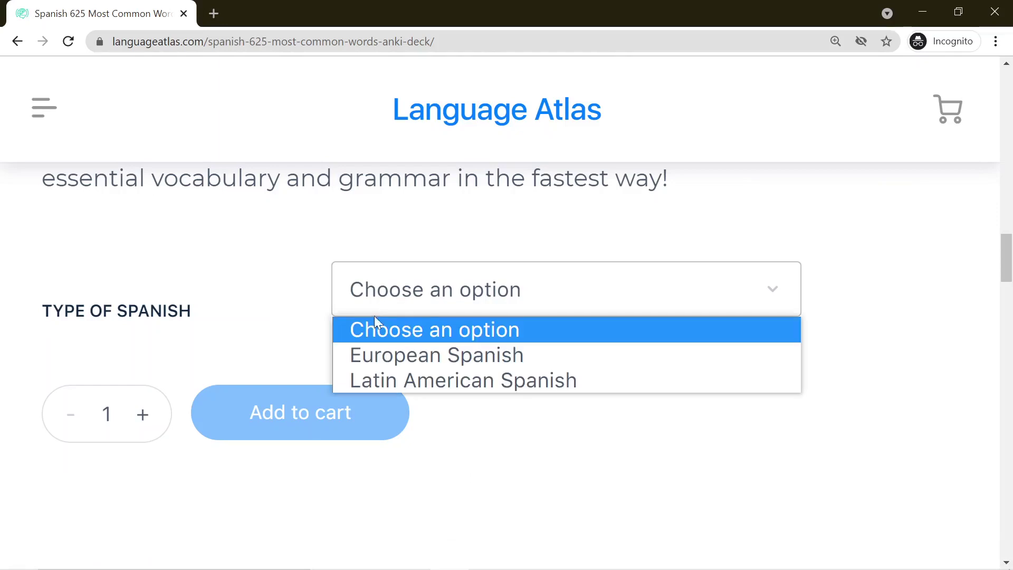
pyautogui.click(376, 354)
pyautogui.click(385, 305)
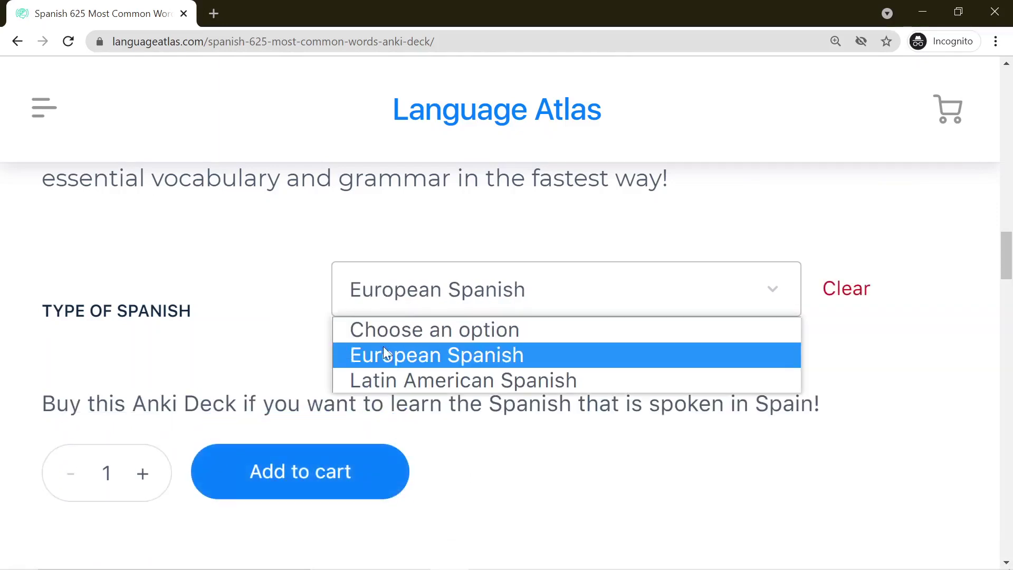
pyautogui.click(384, 372)
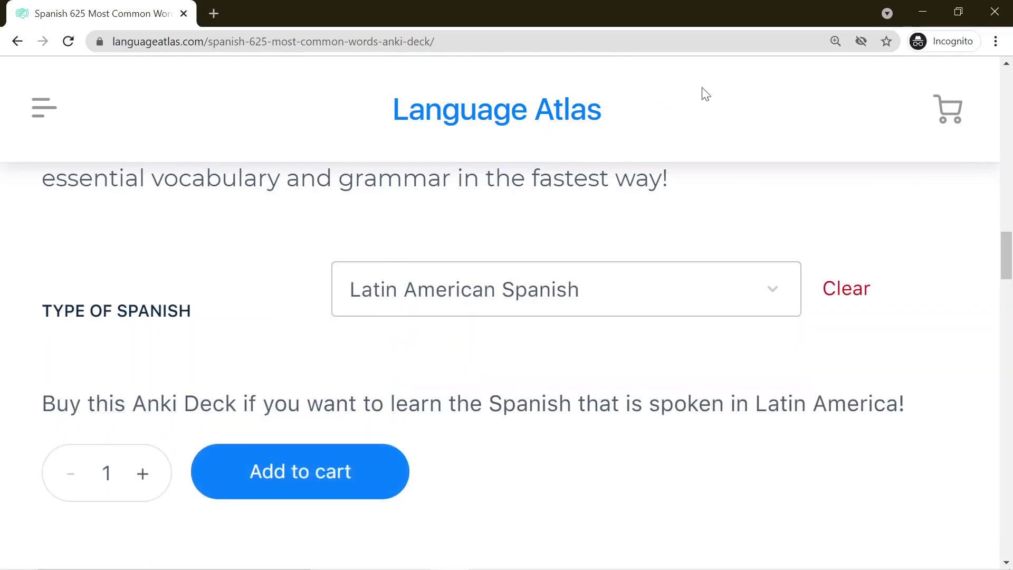
pyautogui.click(922, 11)
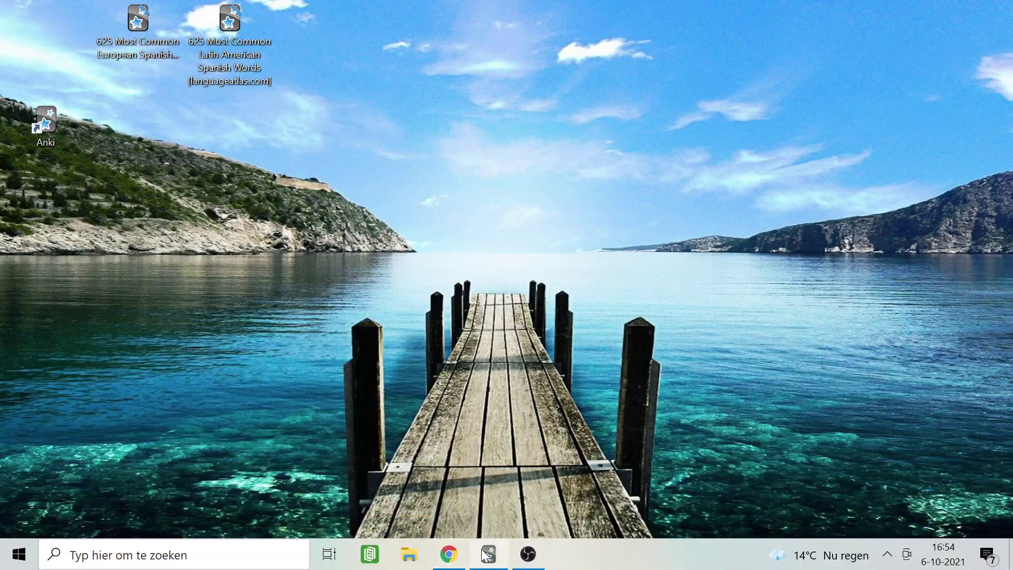
# Step: Switch to Anki in a maximized window and expand the 625 Most Common European Spanish Words deck
pyautogui.click(488, 563)
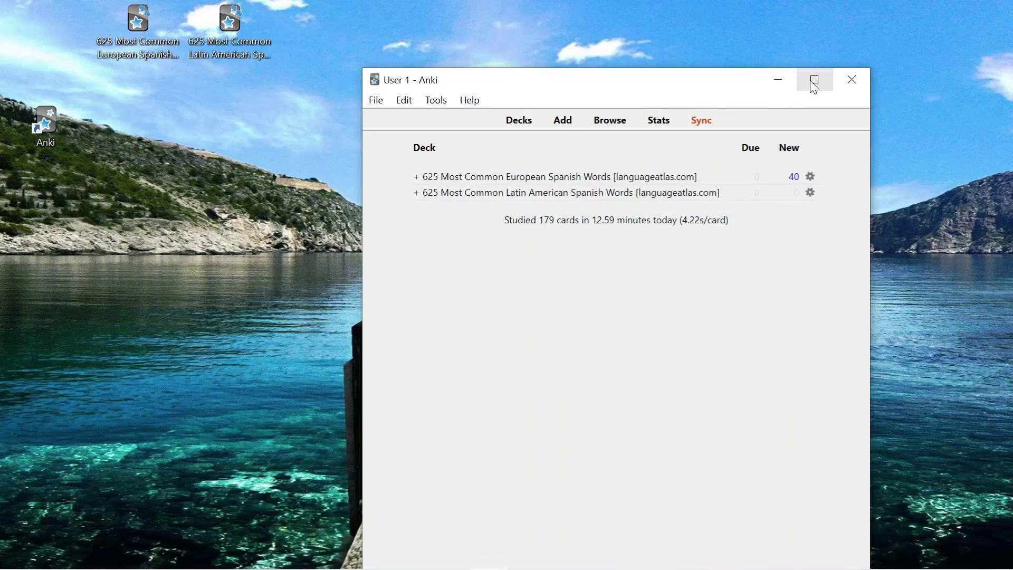
pyautogui.click(814, 80)
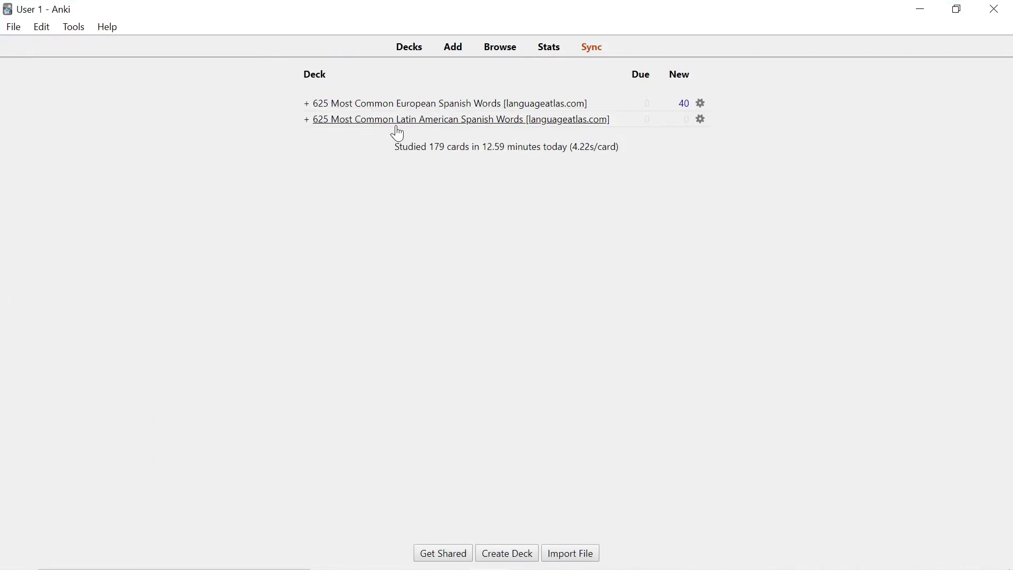
pyautogui.click(307, 105)
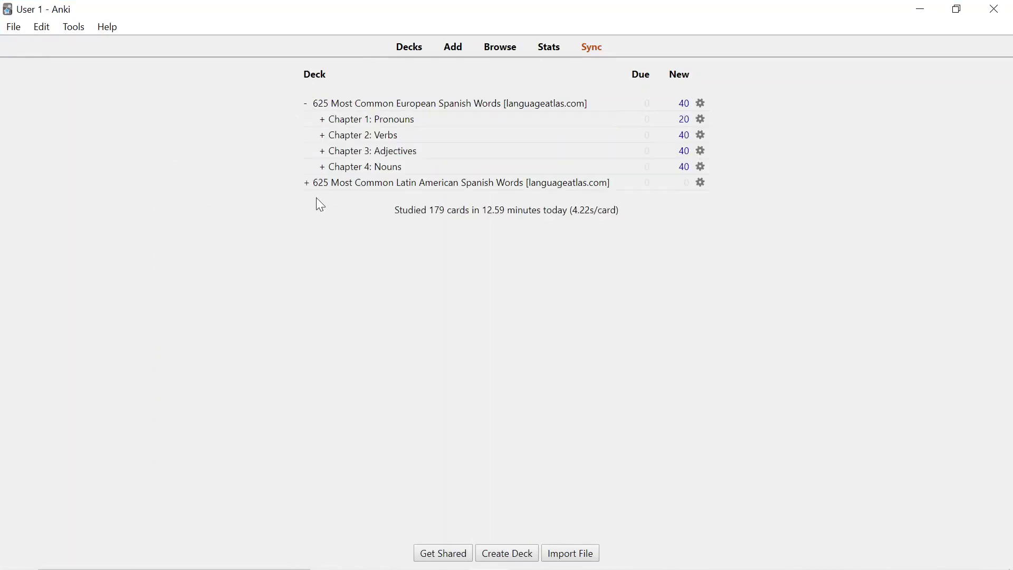
# Step: Examine the subdecks of Chapter 1: Pronouns, Chapter 2: Verbs and Chapter 3: Adjectives in the European Spanish deck, collapsing each chapter again
pyautogui.click(322, 120)
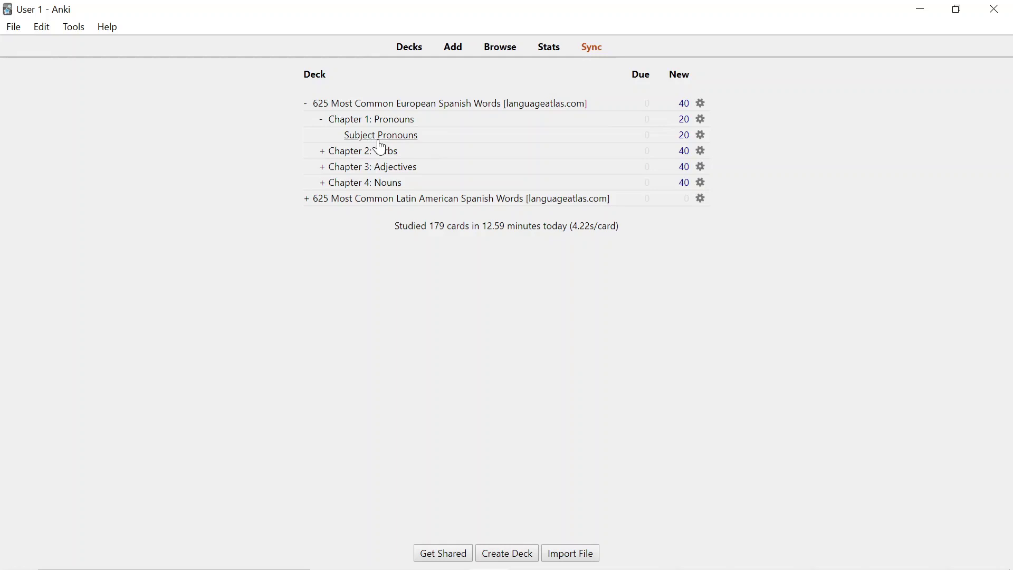
pyautogui.click(321, 125)
pyautogui.click(322, 136)
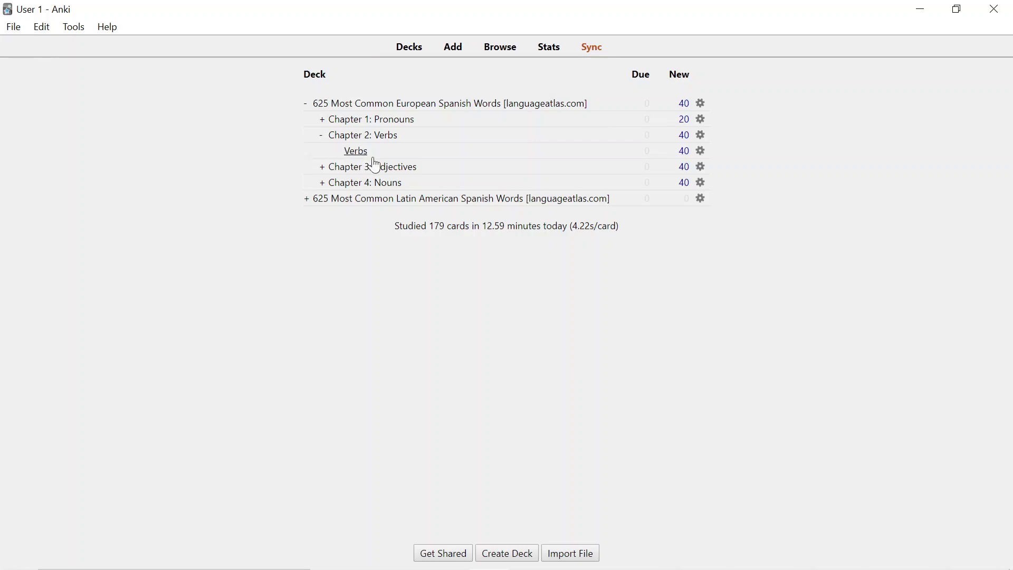
pyautogui.click(323, 137)
pyautogui.click(323, 151)
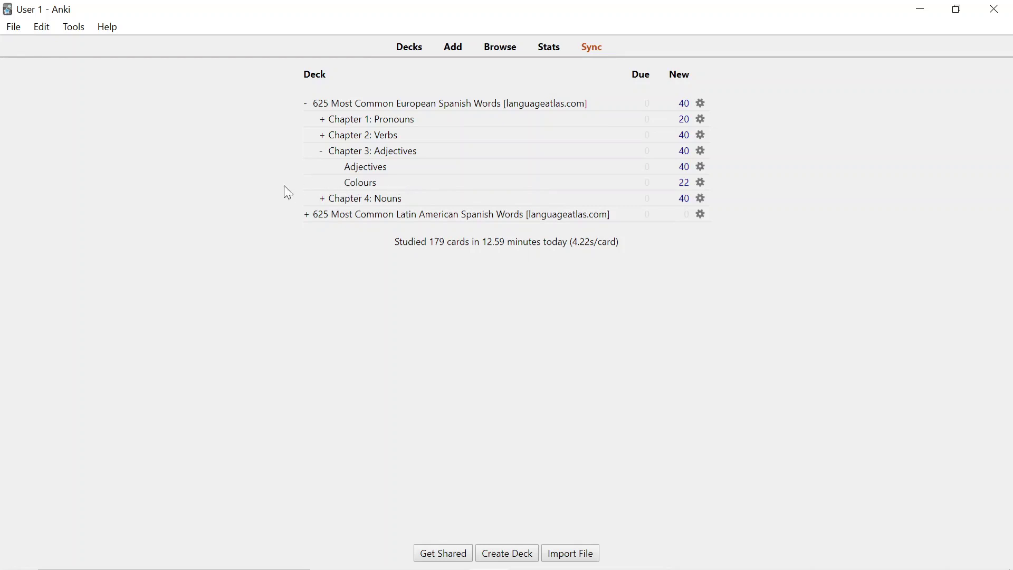
pyautogui.click(323, 150)
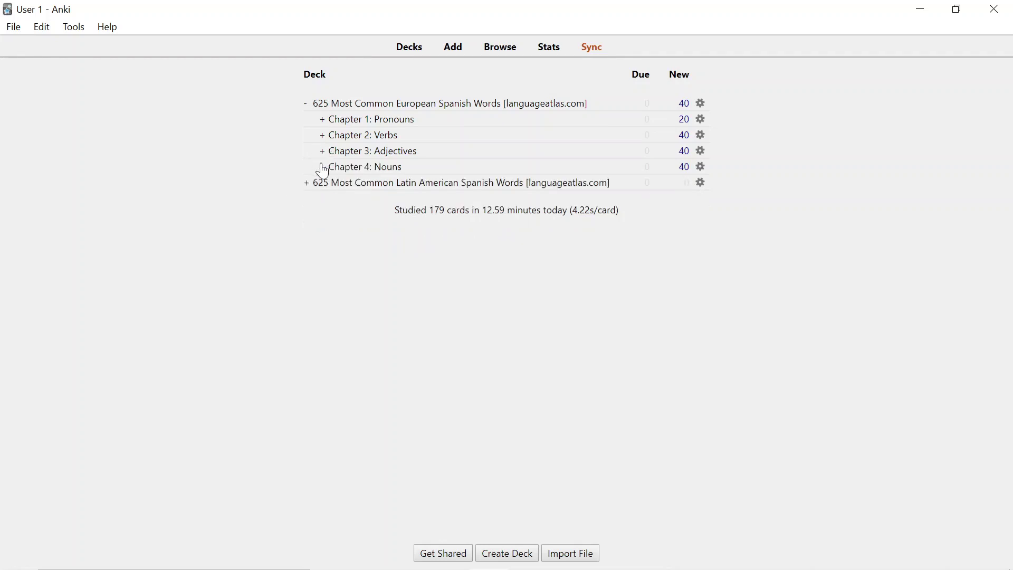
# Step: Look through the Chapter 4: Nouns subdecks of the European Spanish deck and collapse the chapter and the deck
pyautogui.click(322, 167)
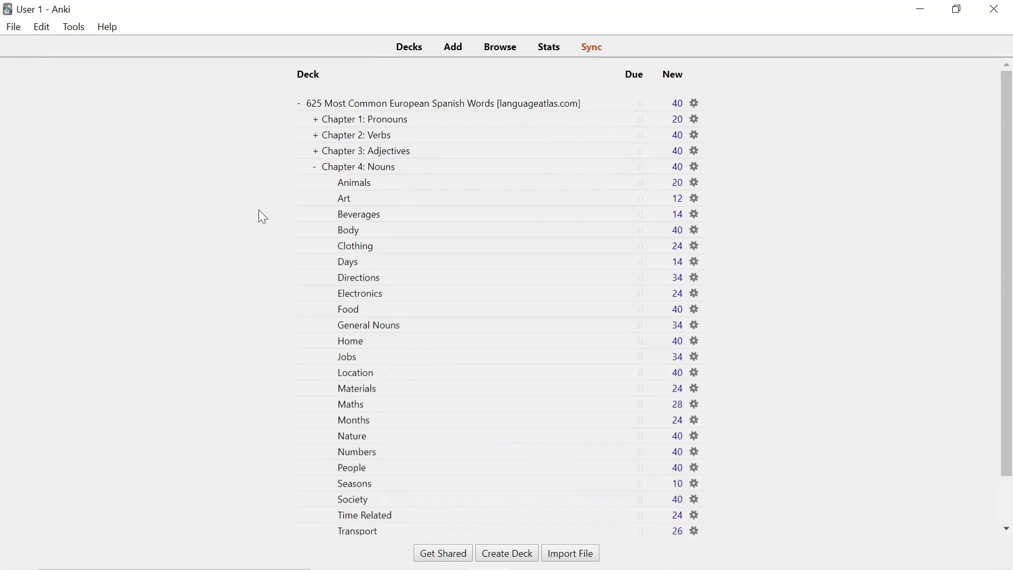
pyautogui.scroll(-2, 348, 194)
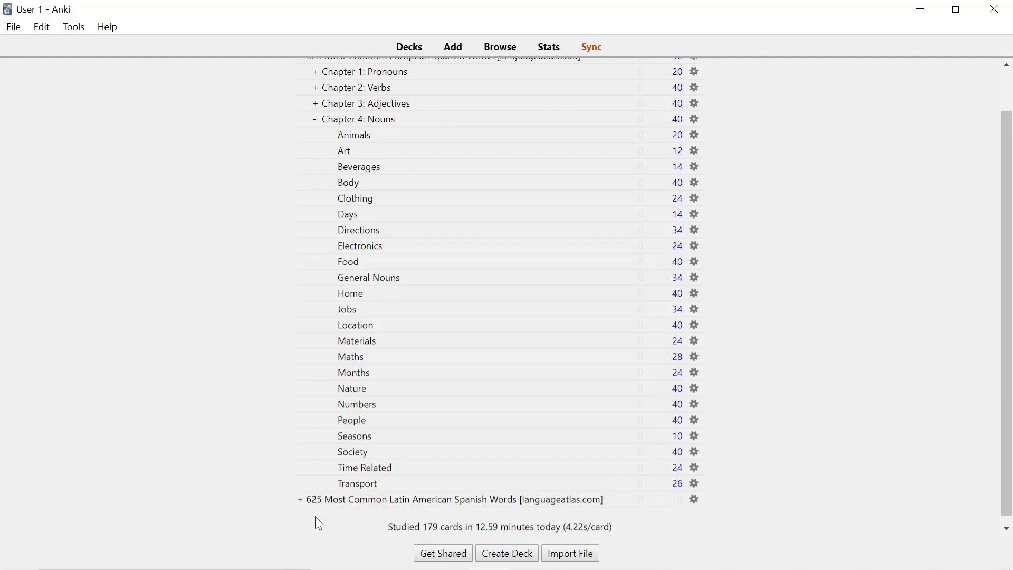
pyautogui.scroll(1, 321, 156)
pyautogui.click(318, 167)
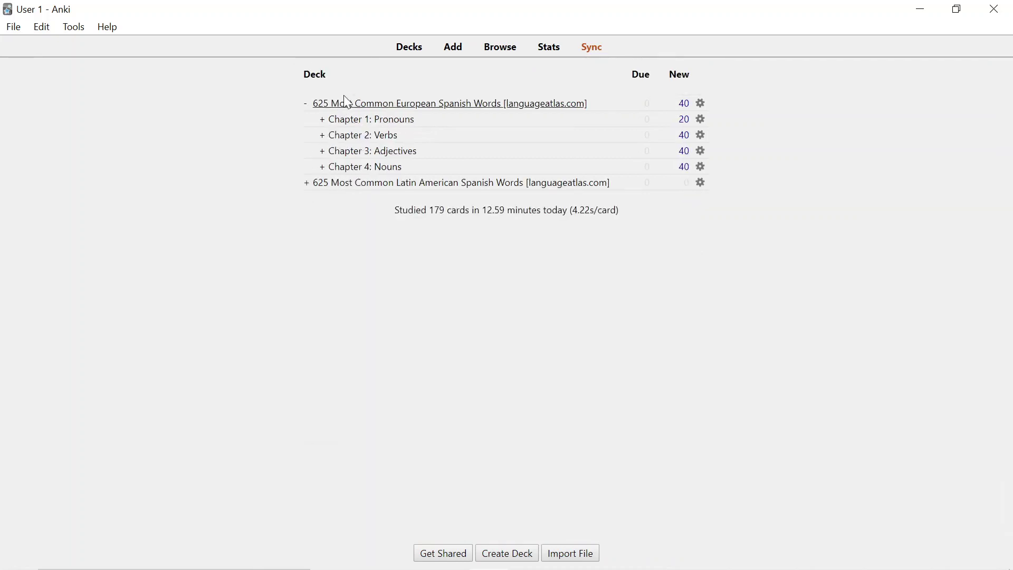
pyautogui.click(307, 105)
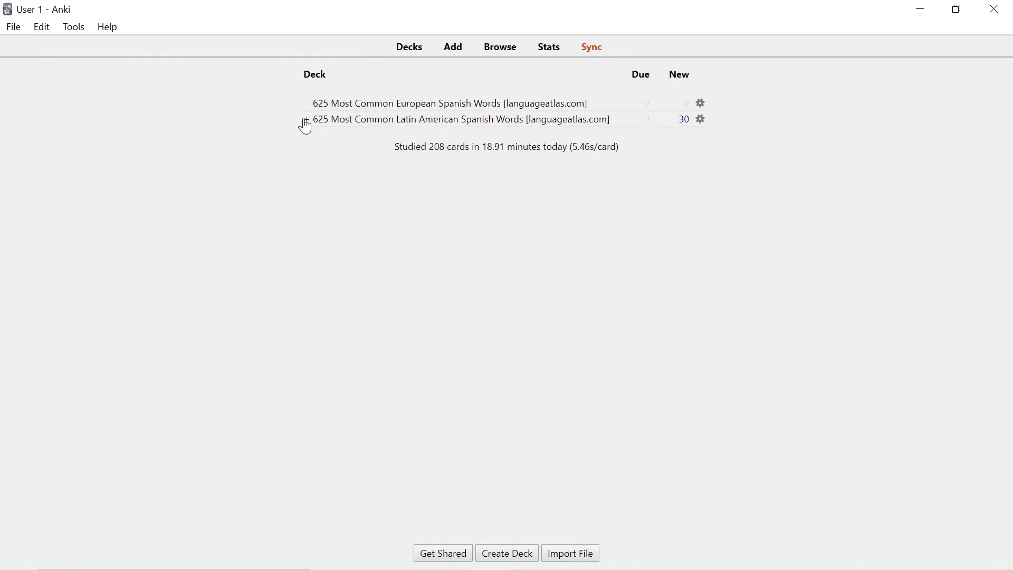
# Step: Expand the Latin American Spanish deck and examine the subdecks of its four chapters one by one, collapsing each chapter again
pyautogui.click(306, 123)
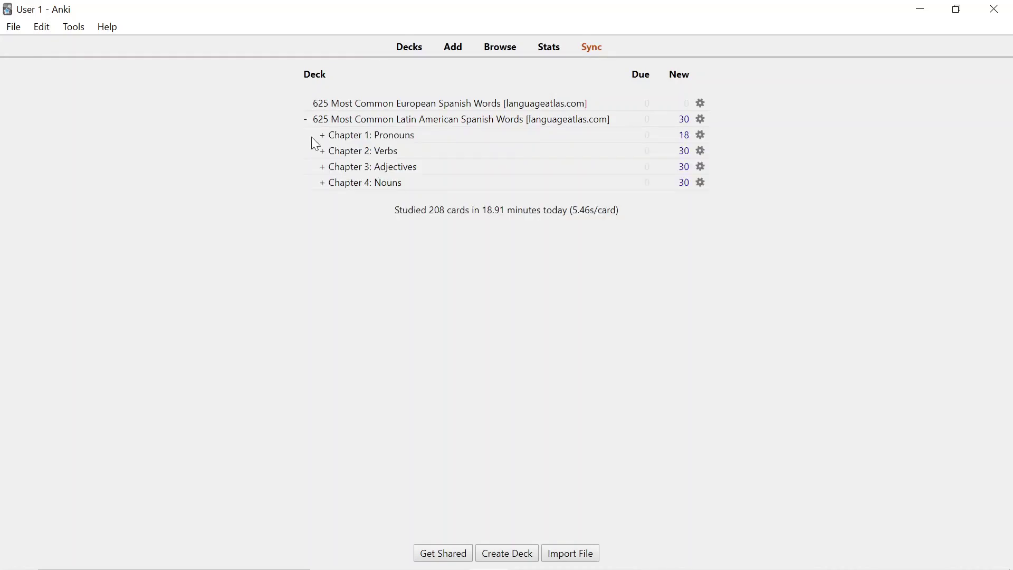
pyautogui.click(322, 137)
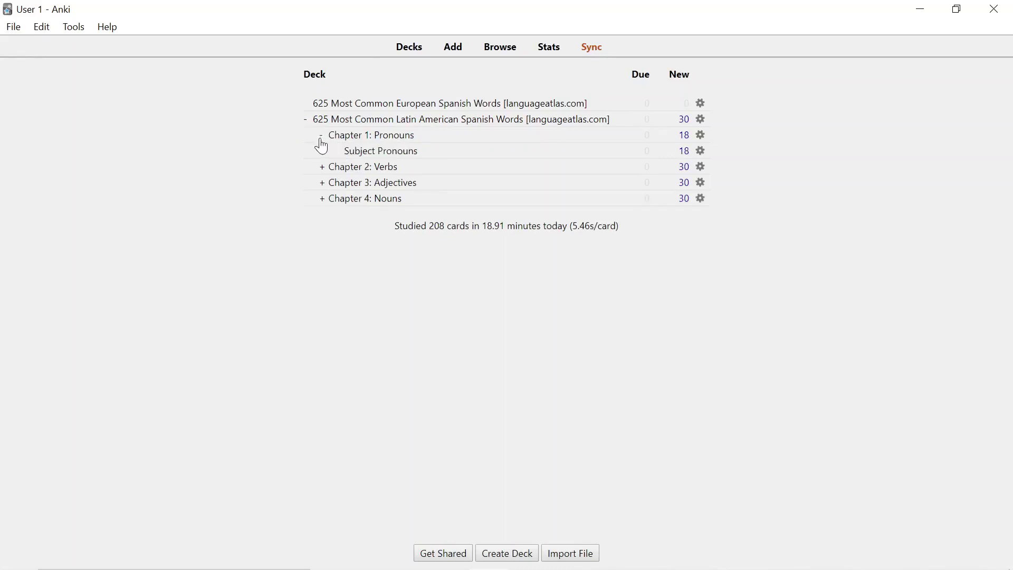
pyautogui.click(322, 136)
pyautogui.click(322, 152)
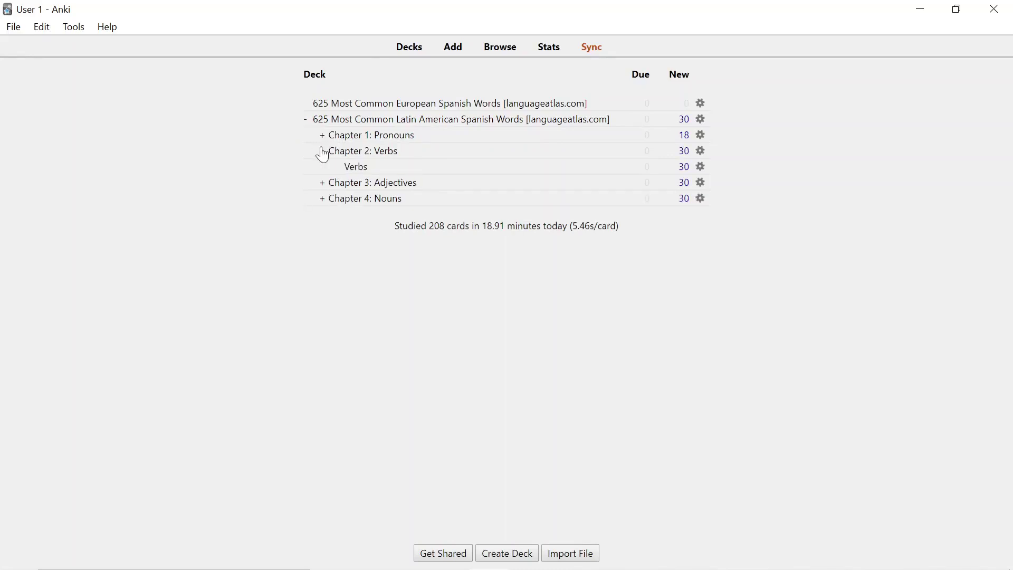
pyautogui.click(322, 152)
pyautogui.click(322, 168)
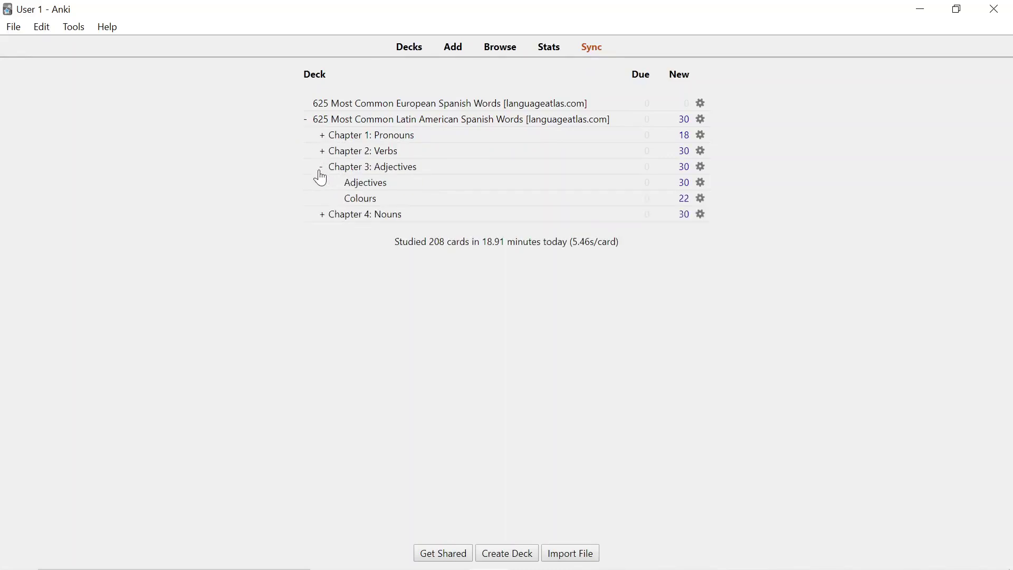
pyautogui.click(321, 170)
pyautogui.click(320, 184)
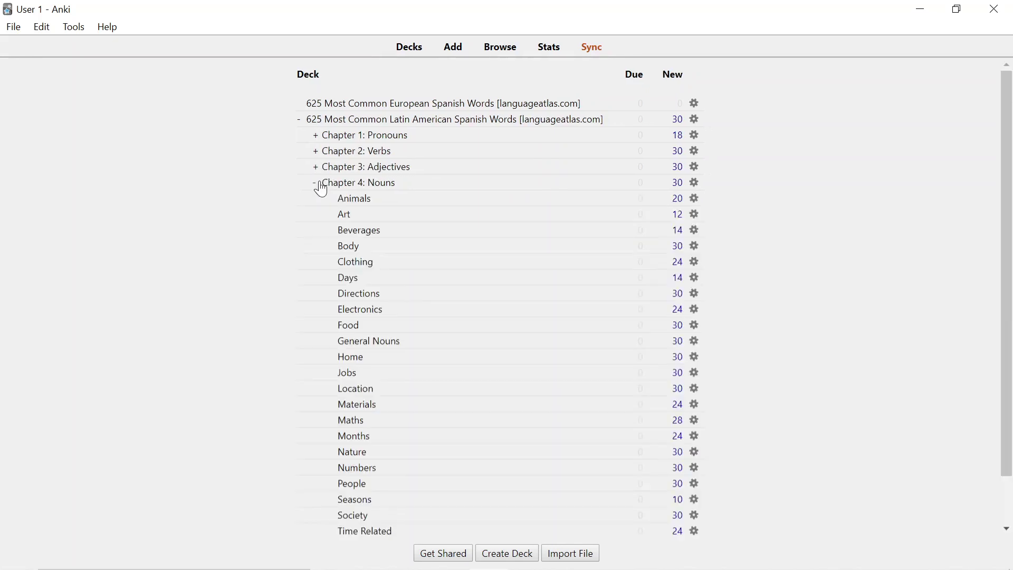
pyautogui.click(320, 185)
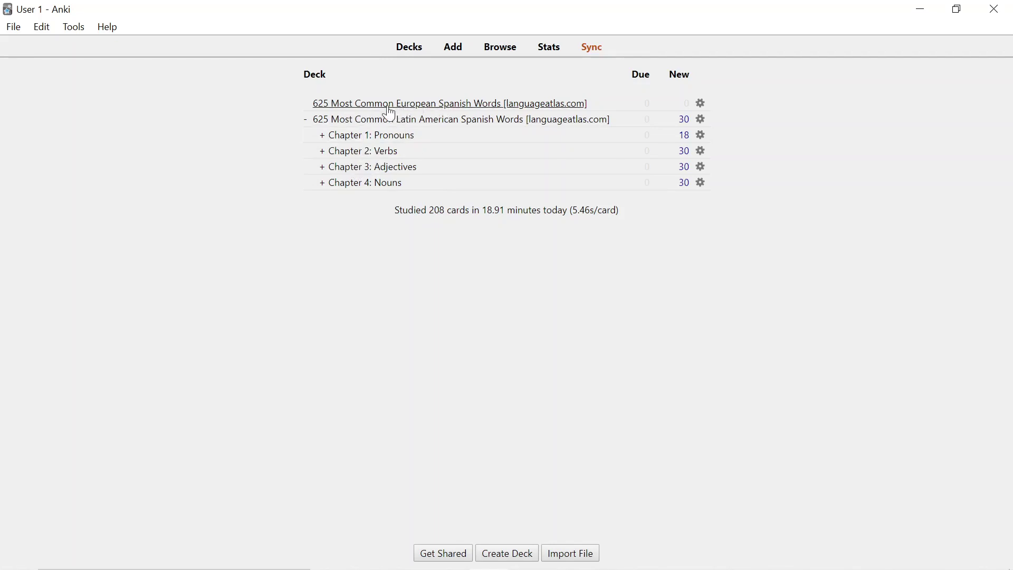
# Step: Expand Chapter 1: Pronouns in the Latin American Spanish deck, and collapse and reopen the whole deck
pyautogui.click(323, 136)
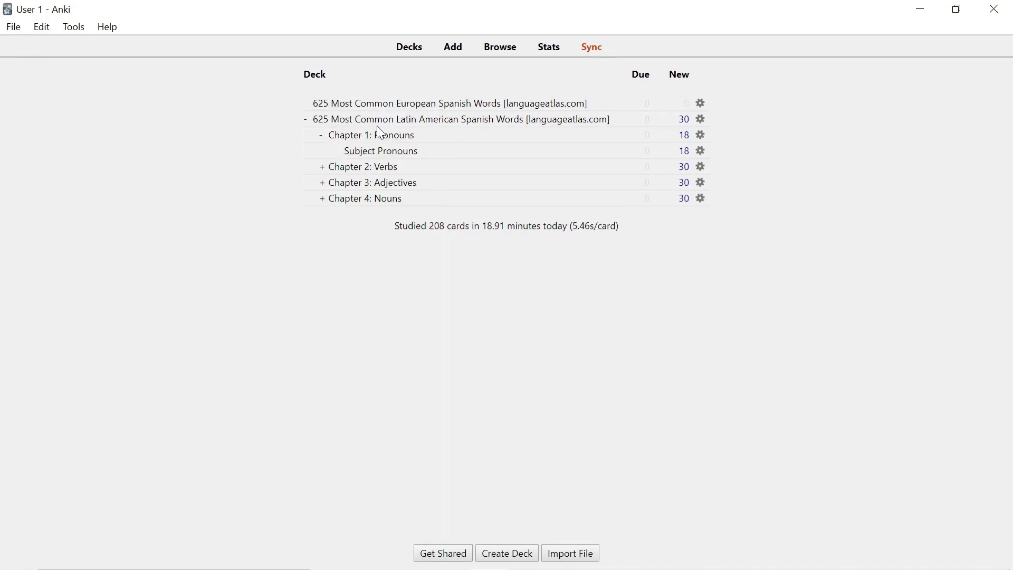
pyautogui.click(306, 123)
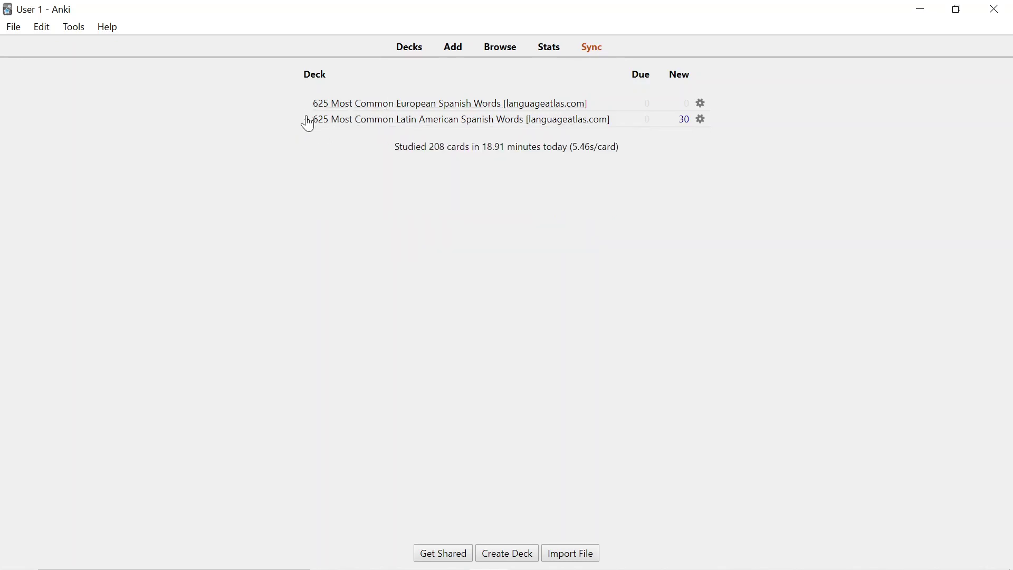
pyautogui.click(306, 122)
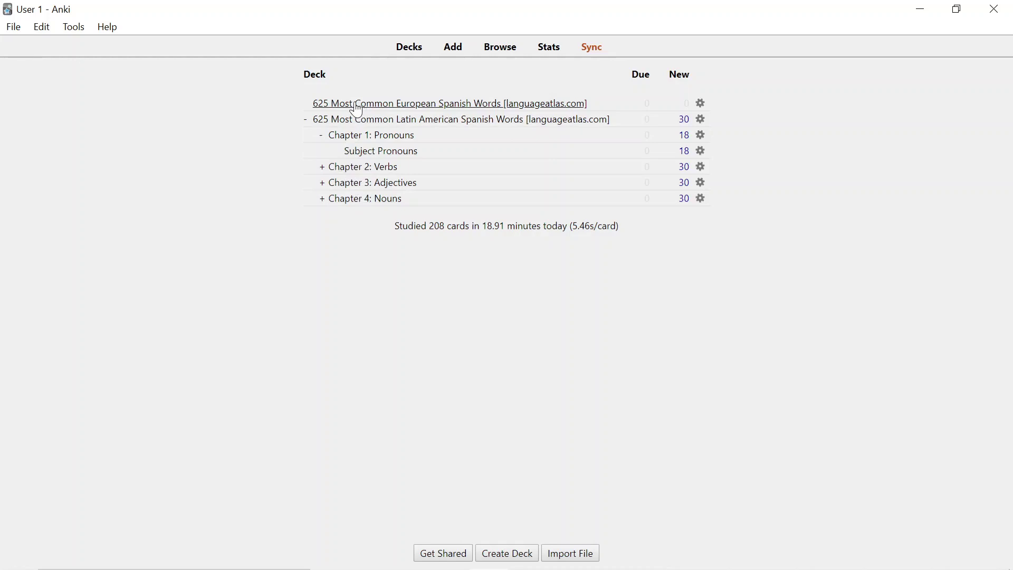
# Step: Start studying Chapter 2: Verbs of the Latin American Spanish deck and briefly highlight the blank in the first card's Spanish sentence
pyautogui.click(333, 167)
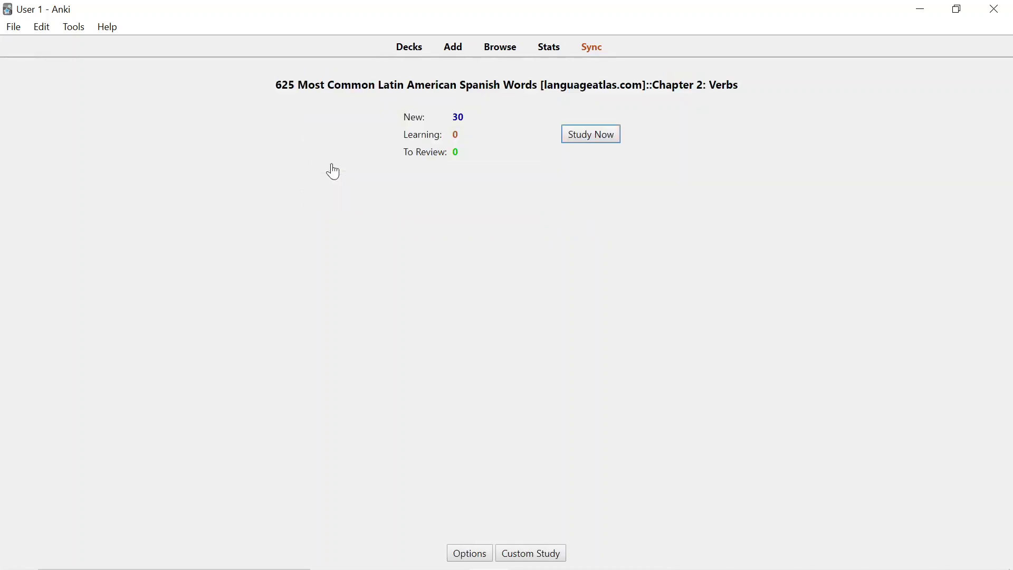
pyautogui.click(578, 132)
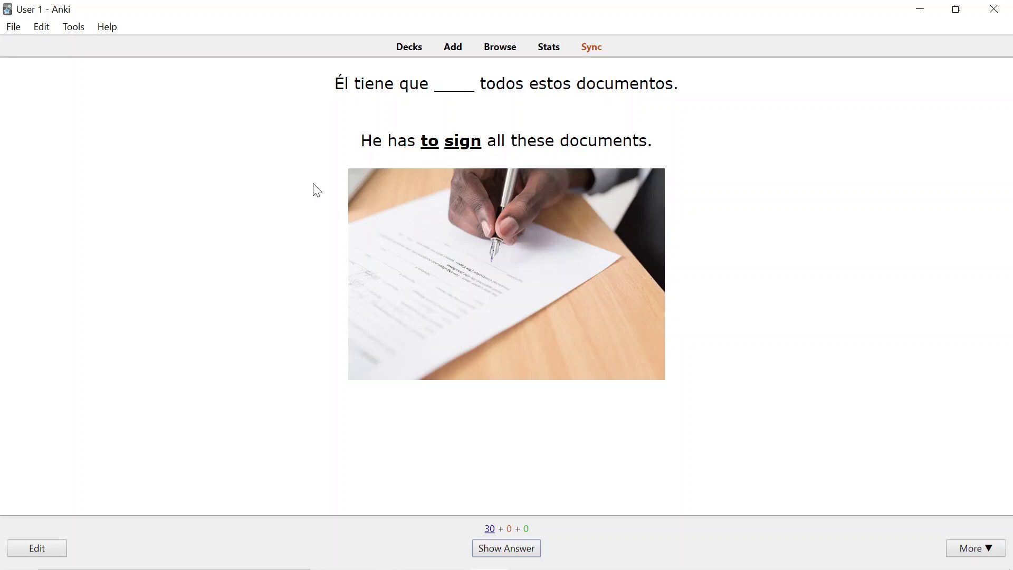
pyautogui.moveTo(434, 84); pyautogui.dragTo(474, 83)
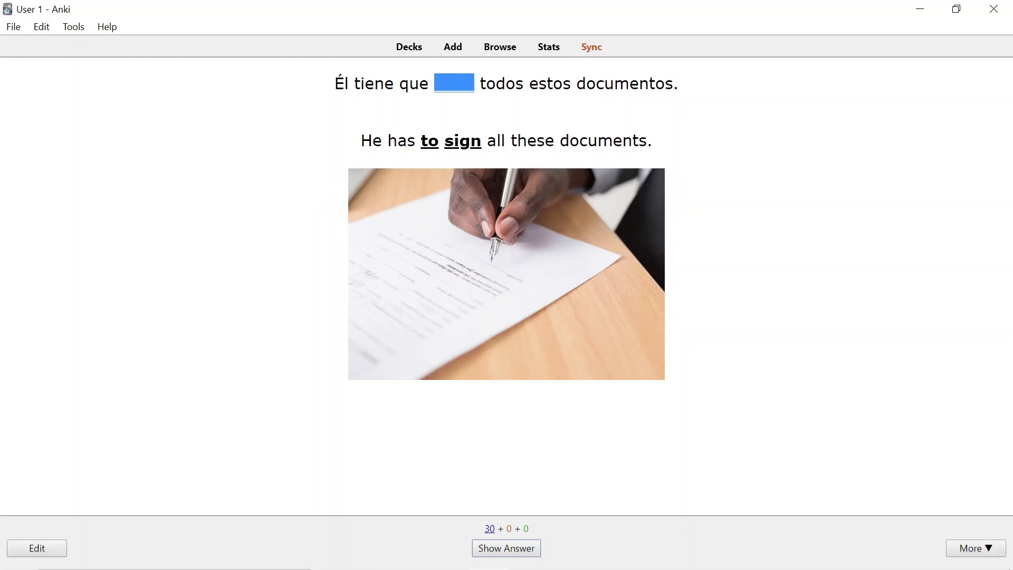
pyautogui.click(356, 120)
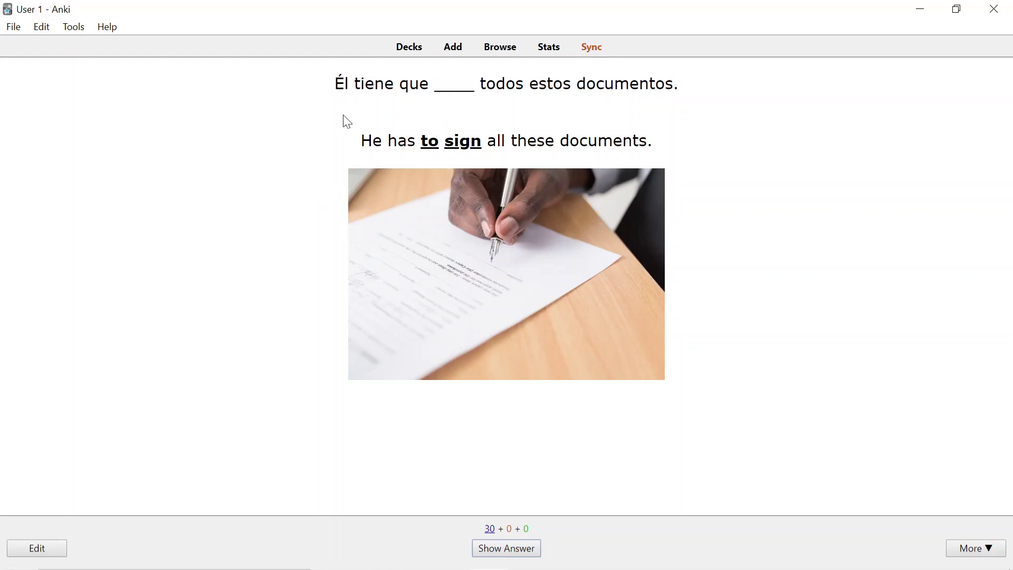
# Step: Reveal the answer of the signing card, play the sentence and word audio, and highlight the word "firmar"
pyautogui.press('space')
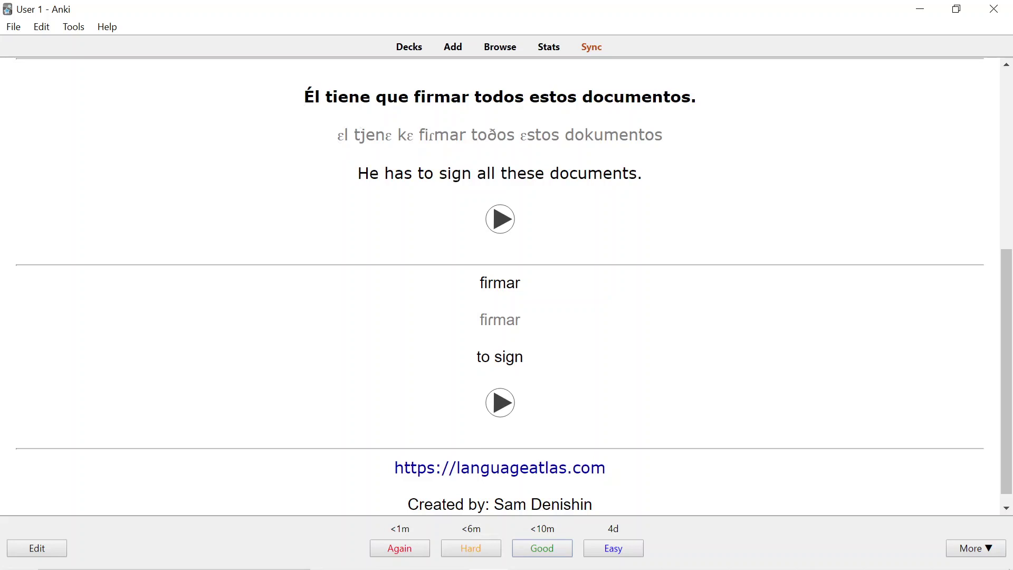
pyautogui.click(506, 222)
pyautogui.moveTo(479, 287); pyautogui.dragTo(525, 286)
pyautogui.click(524, 286)
pyautogui.click(496, 396)
pyautogui.press('space')
pyautogui.press('space')
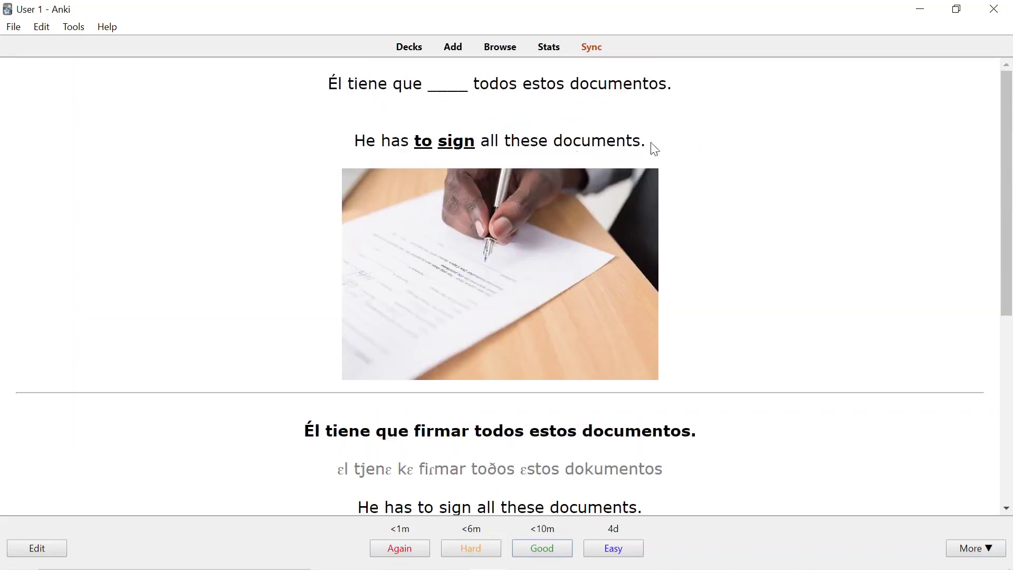
# Step: Highlight "to sign" in the English sentence, clear the selection, and rate the card Good
pyautogui.moveTo(414, 141); pyautogui.dragTo(478, 140)
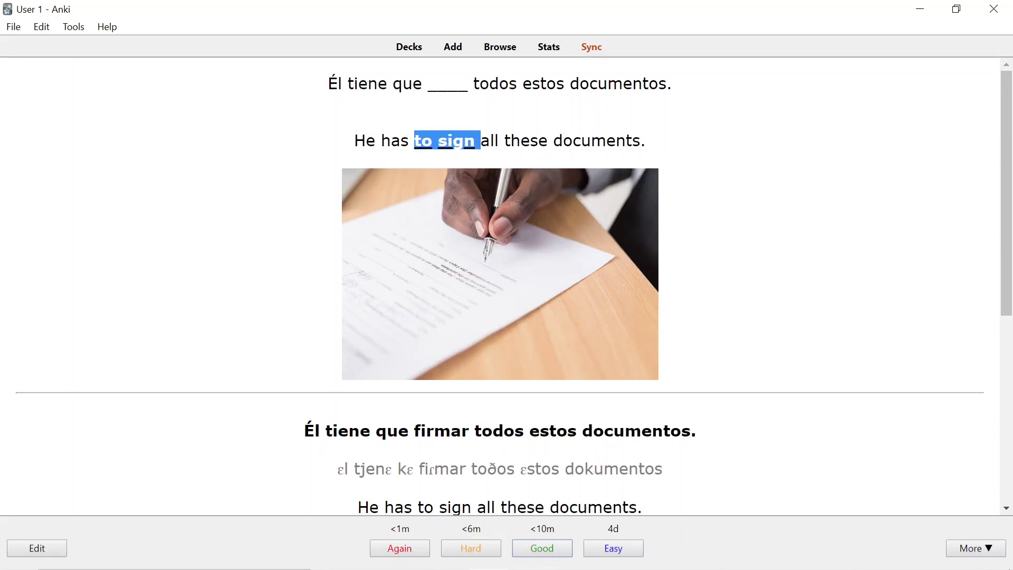
pyautogui.click(341, 134)
pyautogui.press('space')
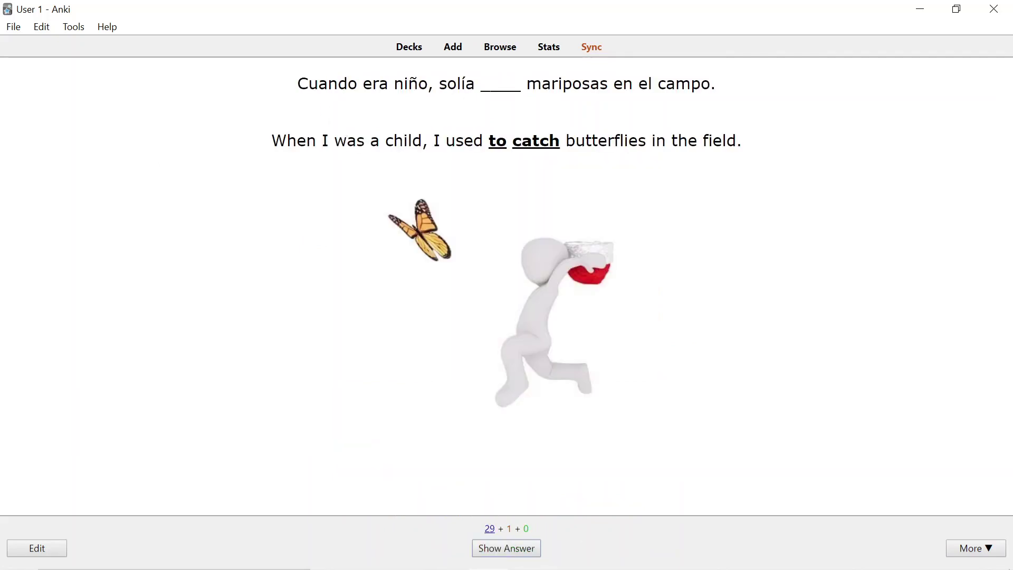
# Step: Highlight the opening words of the butterfly card's Spanish sentence, clear the selection, and reveal the answer
pyautogui.moveTo(297, 83); pyautogui.dragTo(465, 83)
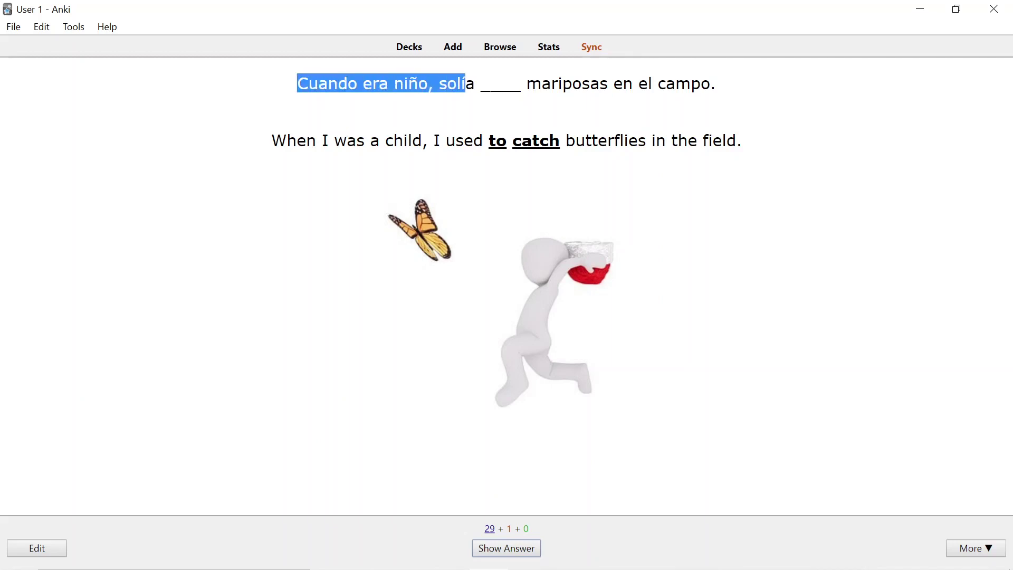
pyautogui.click(465, 83)
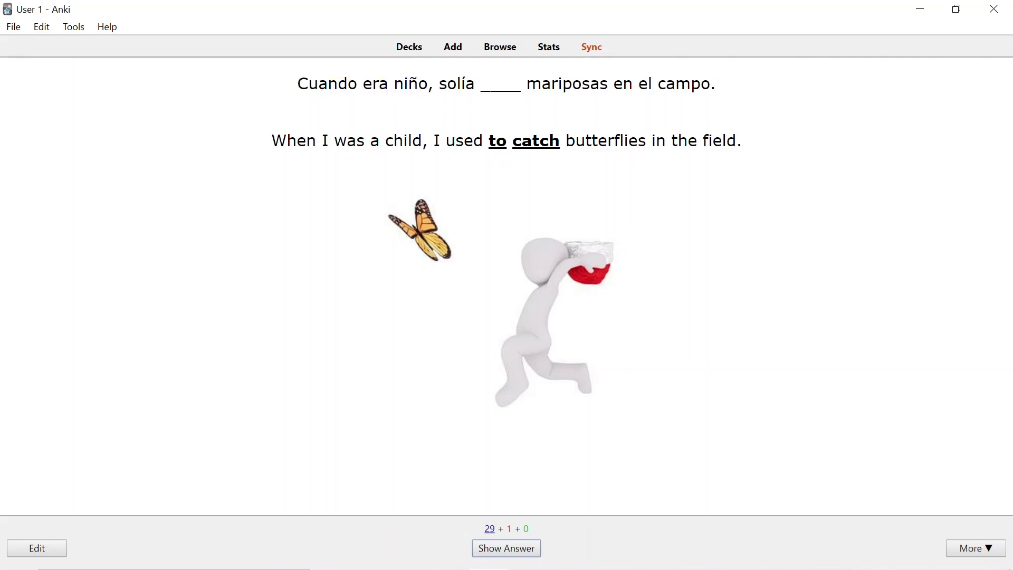
pyautogui.press('space')
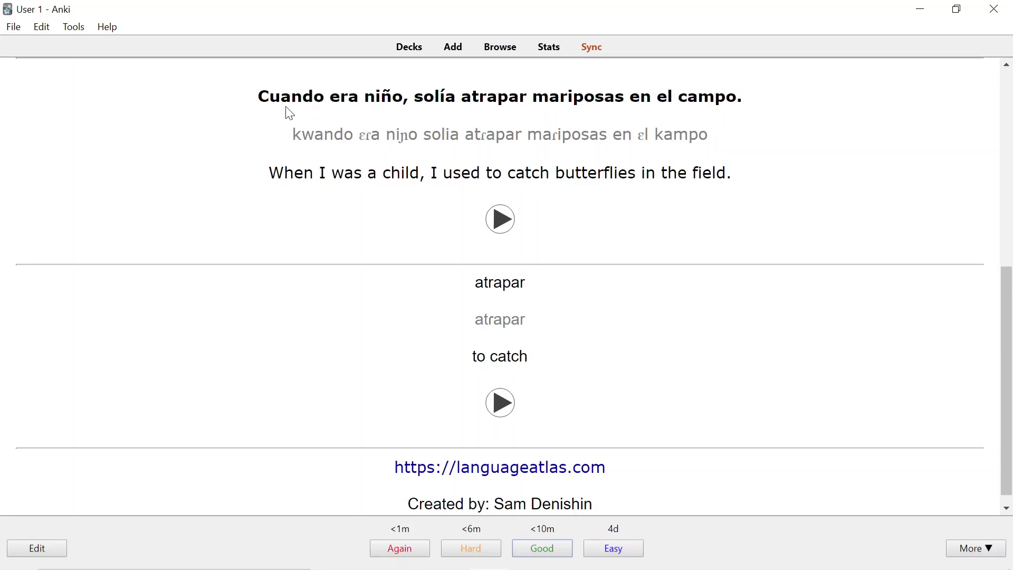
# Step: Highlight the full Spanish sentence and the word "atrapar" in the answer, compare it with the card's front, and rate the card Good
pyautogui.moveTo(269, 96); pyautogui.dragTo(768, 100)
pyautogui.click(752, 104)
pyautogui.moveTo(460, 96); pyautogui.dragTo(527, 96)
pyautogui.scroll(6, 477, 117)
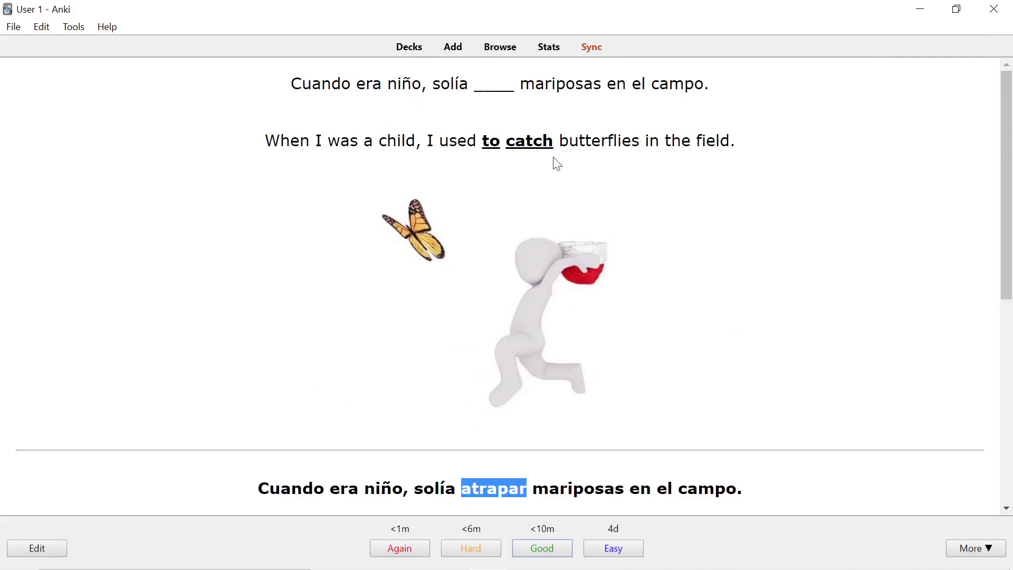
pyautogui.scroll(-7, 499, 181)
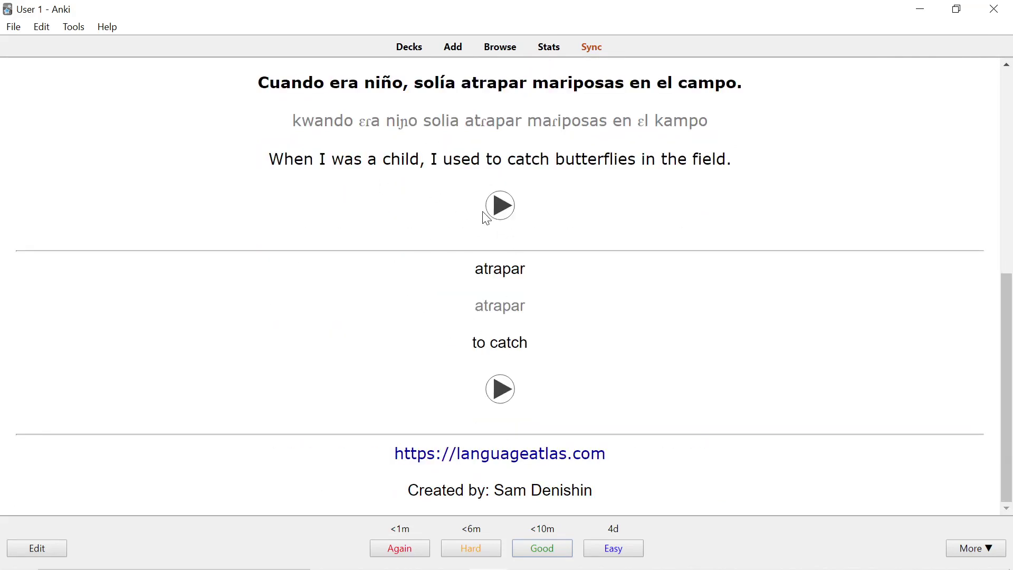
pyautogui.scroll(7, 528, 332)
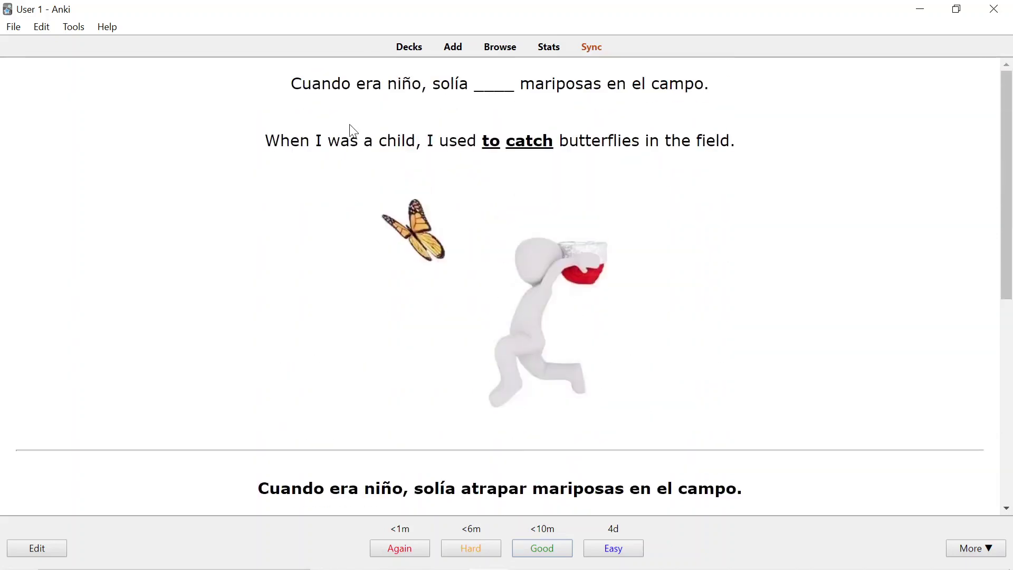
pyautogui.press('space')
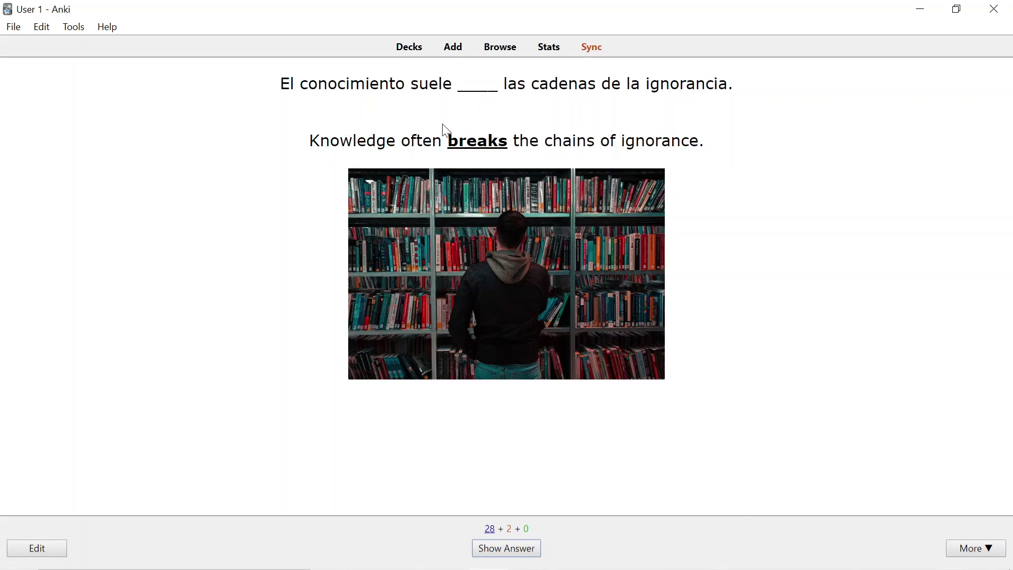
# Step: Reveal the answer of the "breaks" card, look back over its front, and rate it Good
pyautogui.press('space')
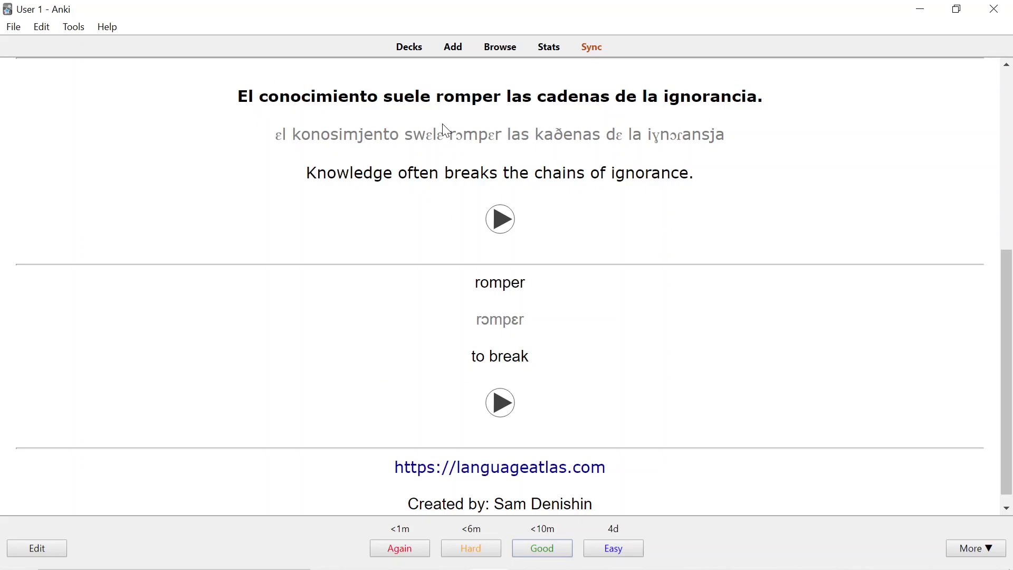
pyautogui.scroll(6, 445, 130)
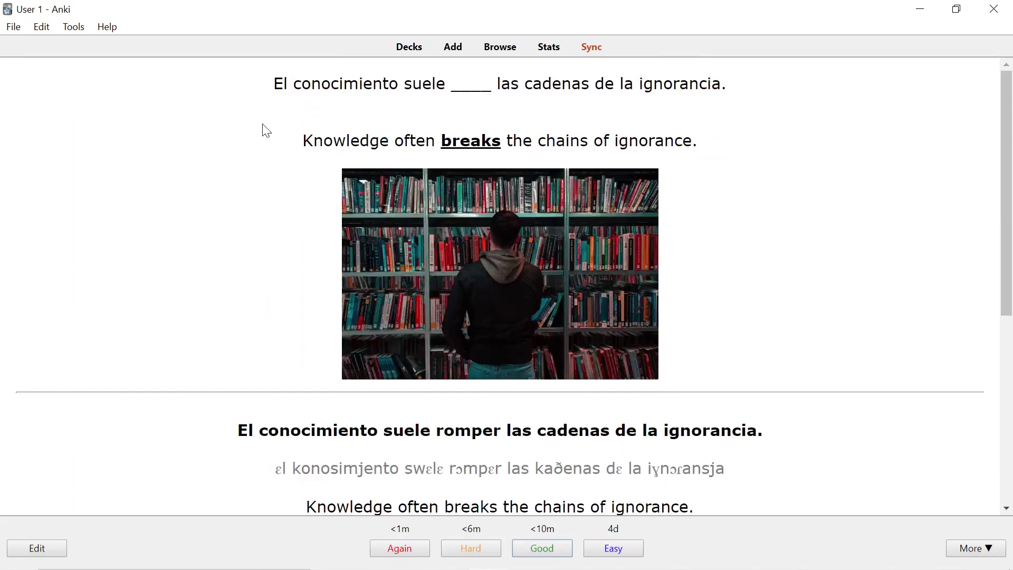
pyautogui.press('space')
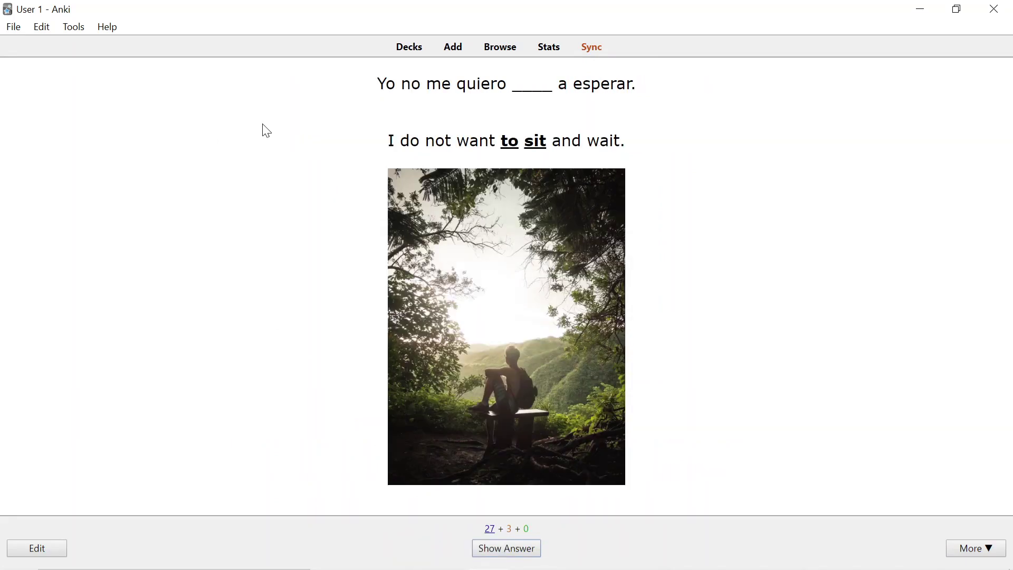
# Step: Reveal and rate Good the run of cards from "to sit" through "to throw", up to the typed-answer card for "to sign"
pyautogui.press('space')
pyautogui.press('space')
pyautogui.press('space')
pyautogui.press('space')
pyautogui.press('space')
pyautogui.press('space')
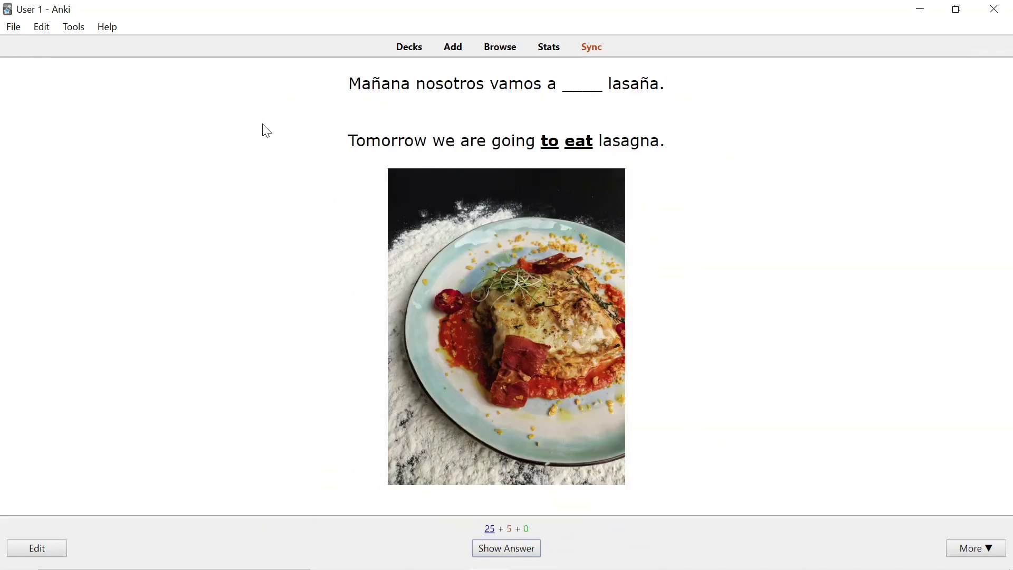
pyautogui.press('space')
pyautogui.press('space')
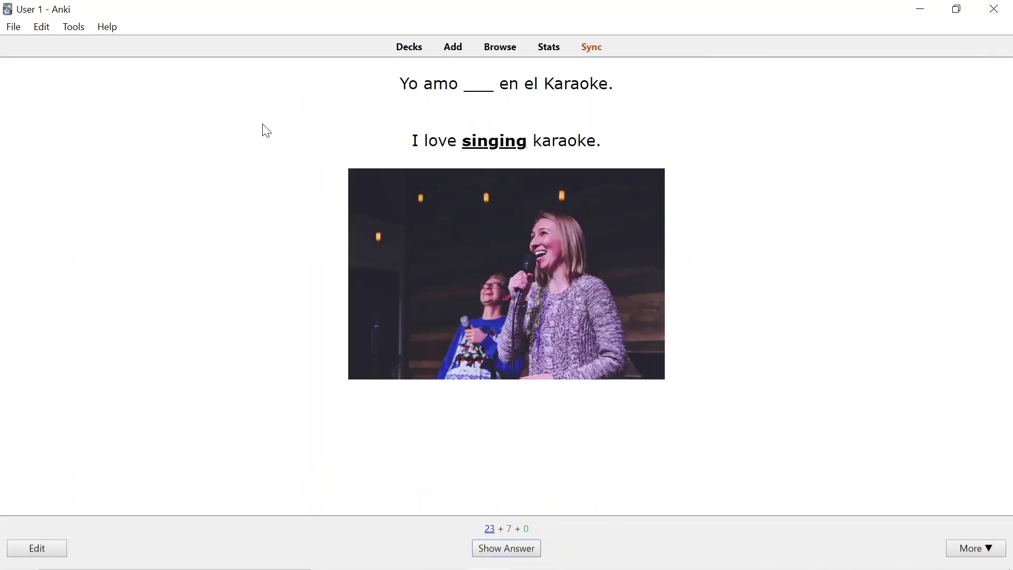
pyautogui.press('space')
pyautogui.press('space')
pyautogui.press('space')
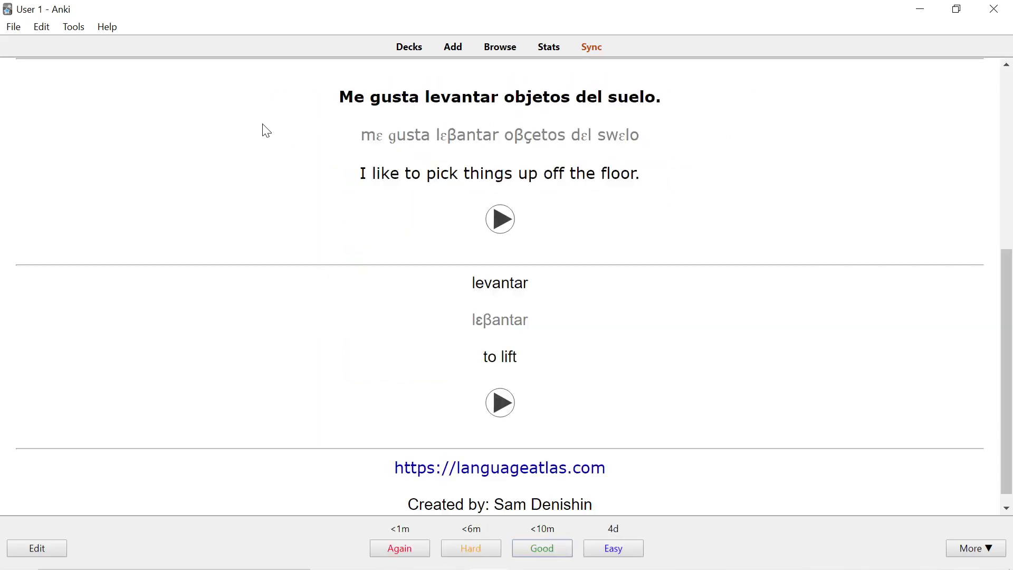
pyautogui.press('space')
pyautogui.press('space')
pyautogui.press('space')
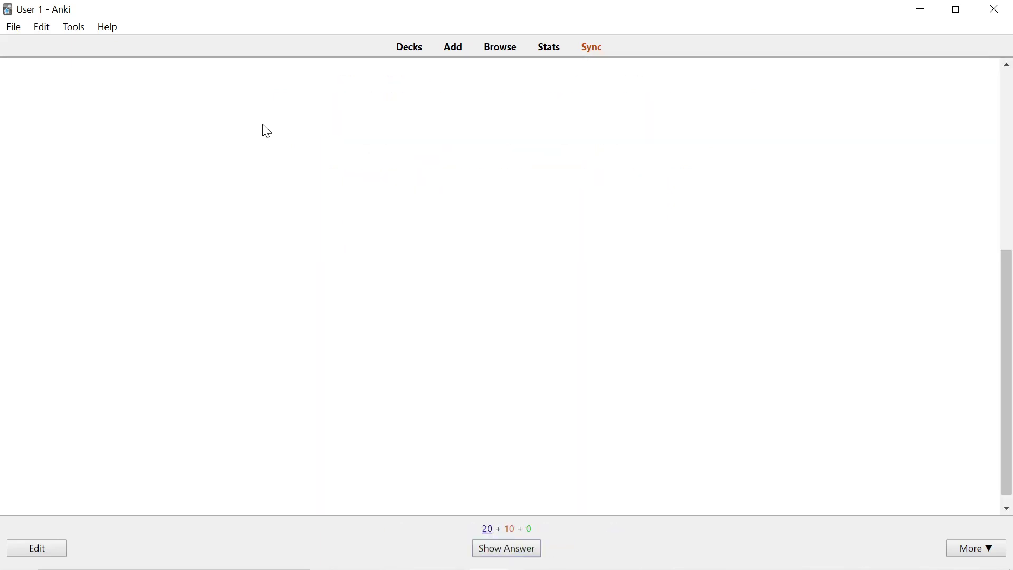
pyautogui.press('space')
pyautogui.press('space')
pyautogui.press('space')
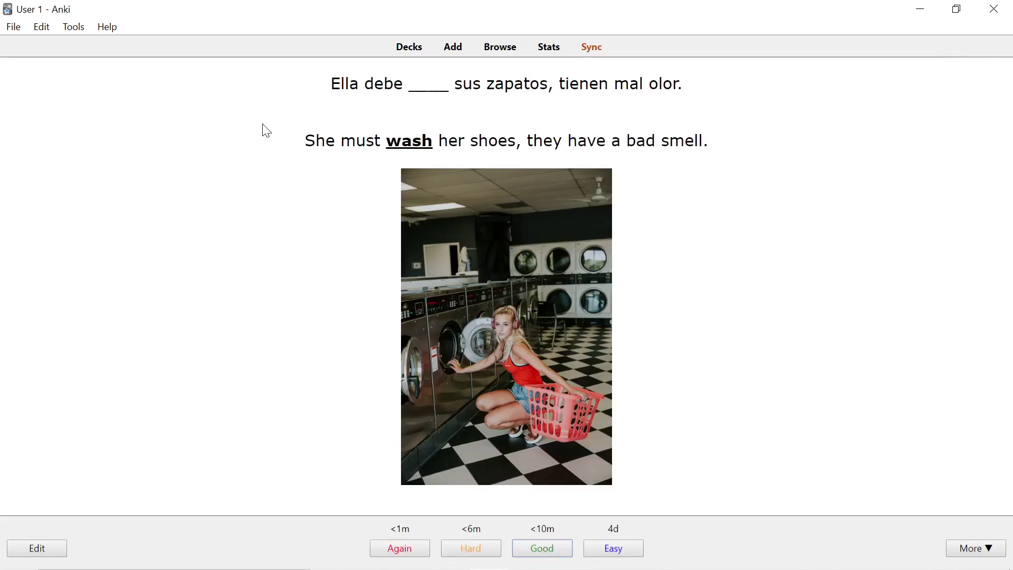
pyautogui.press('space')
pyautogui.press('space')
pyautogui.press('space')
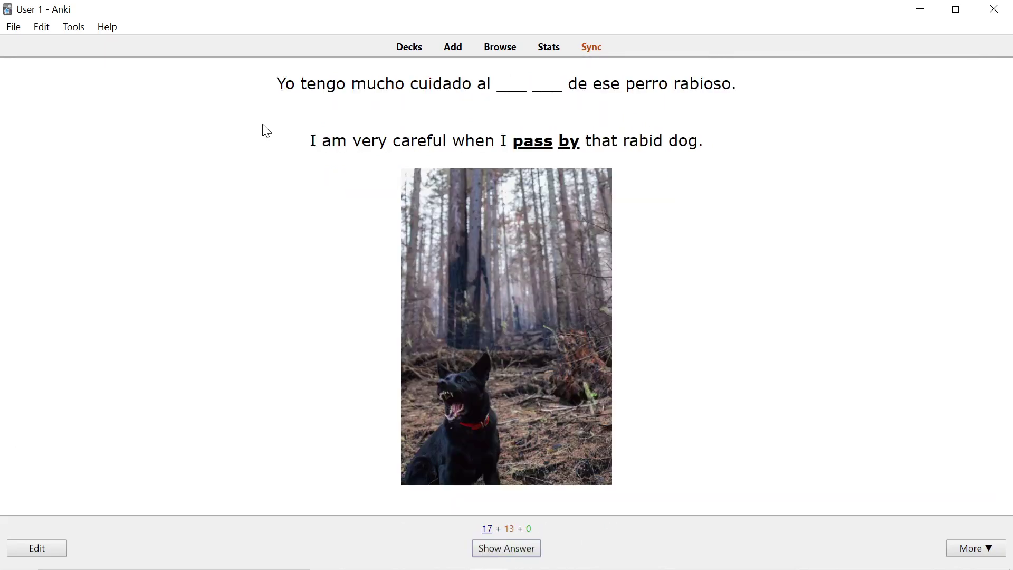
pyautogui.press('space')
pyautogui.press('space')
pyautogui.press('space')
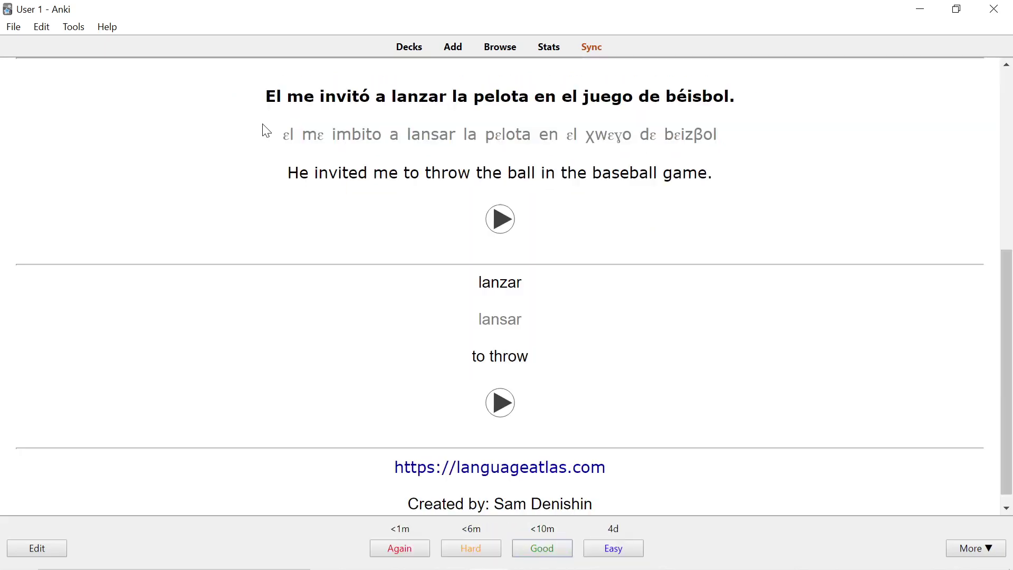
pyautogui.press('space')
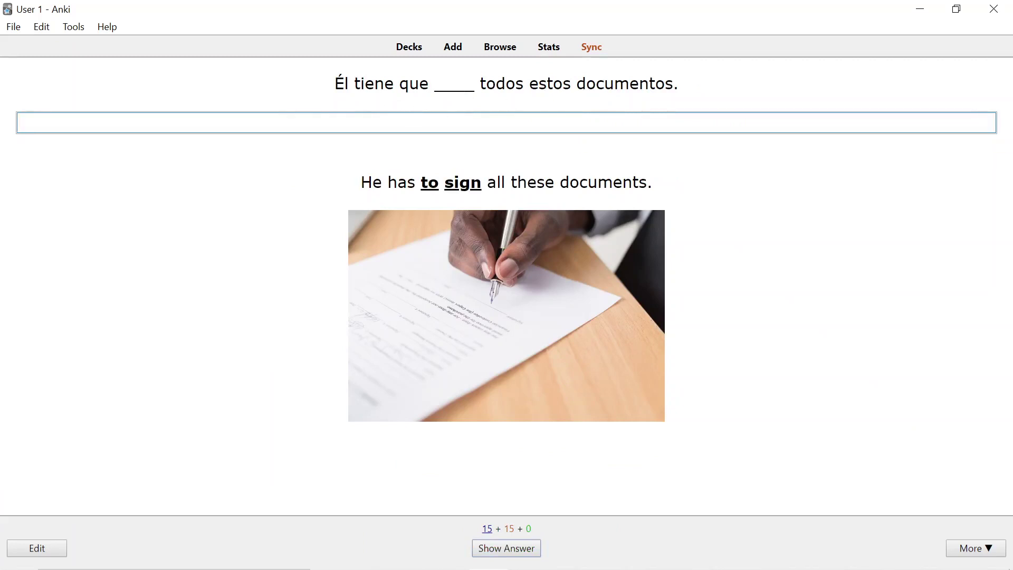
# Step: Highlight "to sign" in the English sentence and submit "firmir" as the typed answer
pyautogui.moveTo(416, 183); pyautogui.dragTo(483, 183)
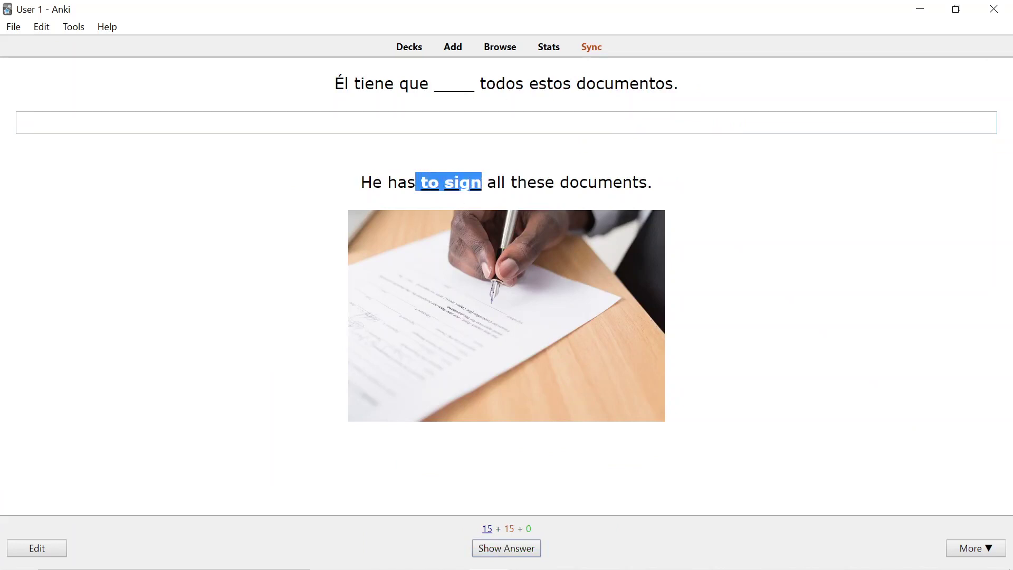
pyautogui.click(406, 124)
pyautogui.write('firmir')
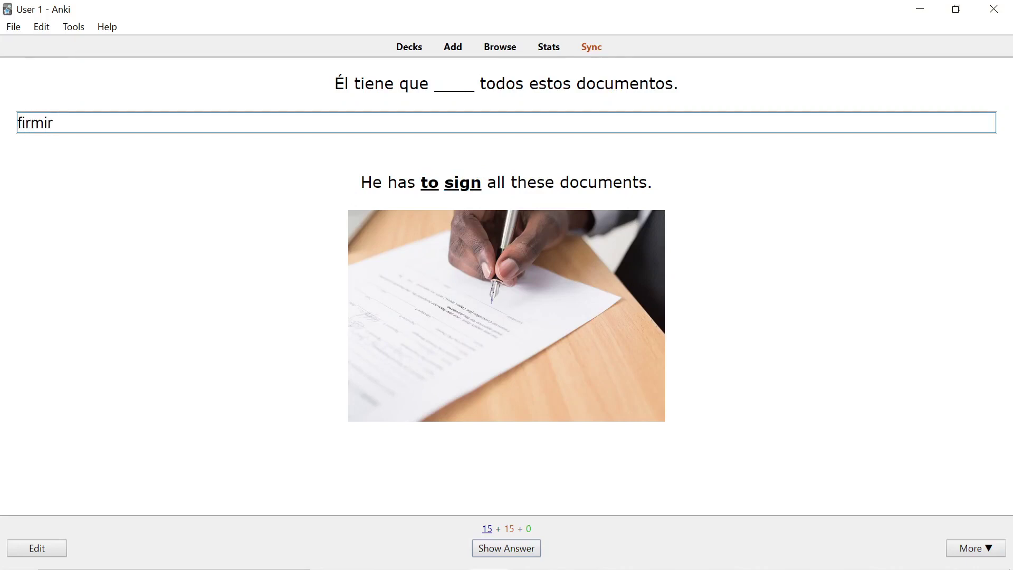
pyautogui.press('Return')
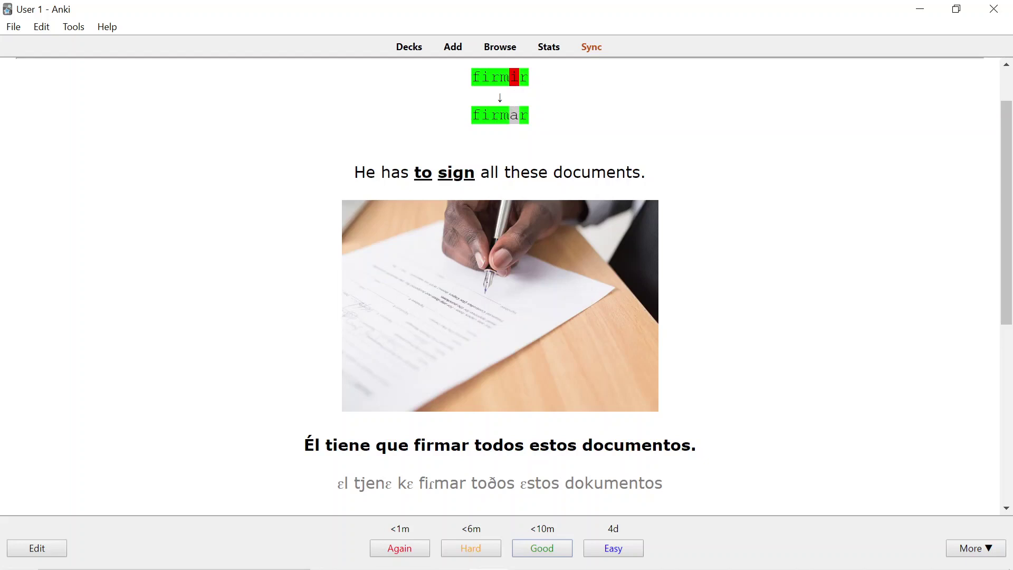
# Step: Review the spelling comparison and full answer of the signing card, and rate it Good
pyautogui.scroll(-6, 427, 167)
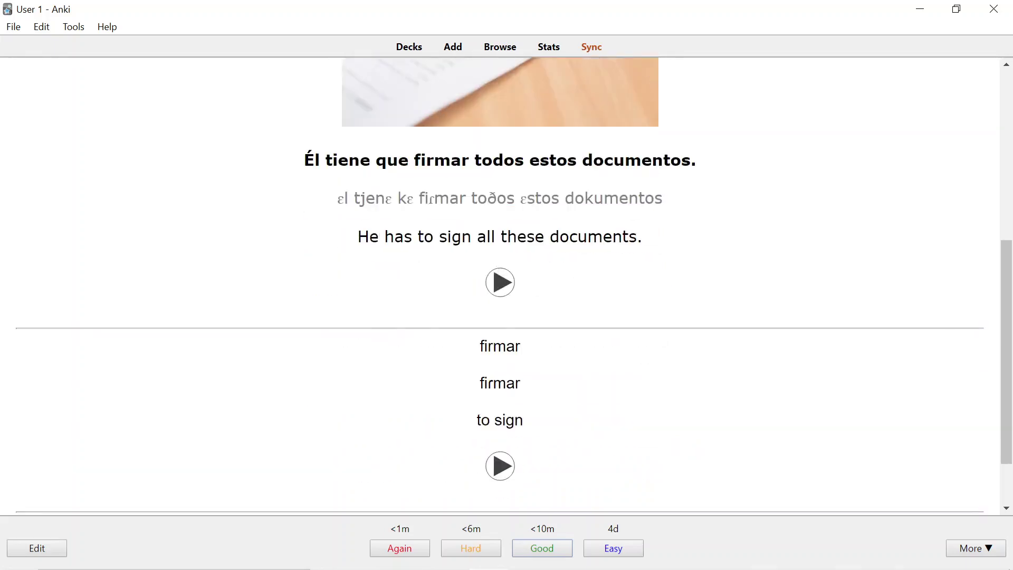
pyautogui.scroll(8, 608, 310)
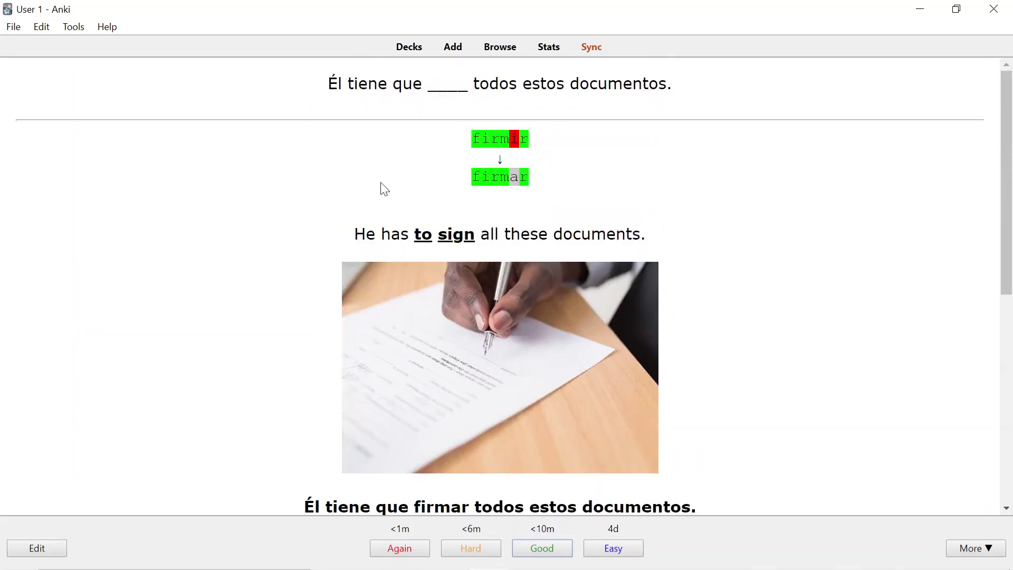
pyautogui.press('space')
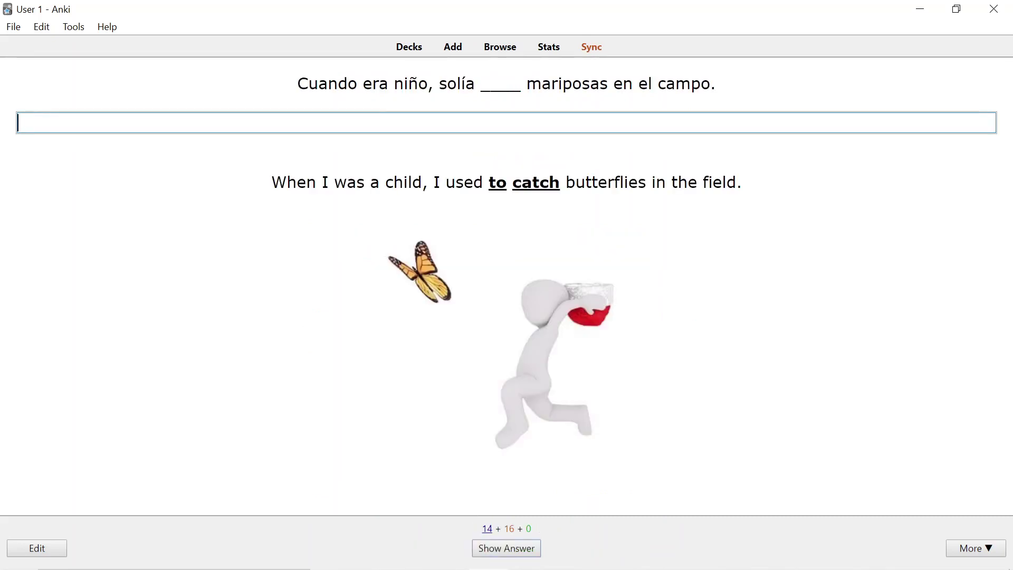
# Step: Submit "atraperwq" as the butterfly card's typed answer, review the correction and full answer, and rate the card Good
pyautogui.write('atraperwq')
pyautogui.press('Return')
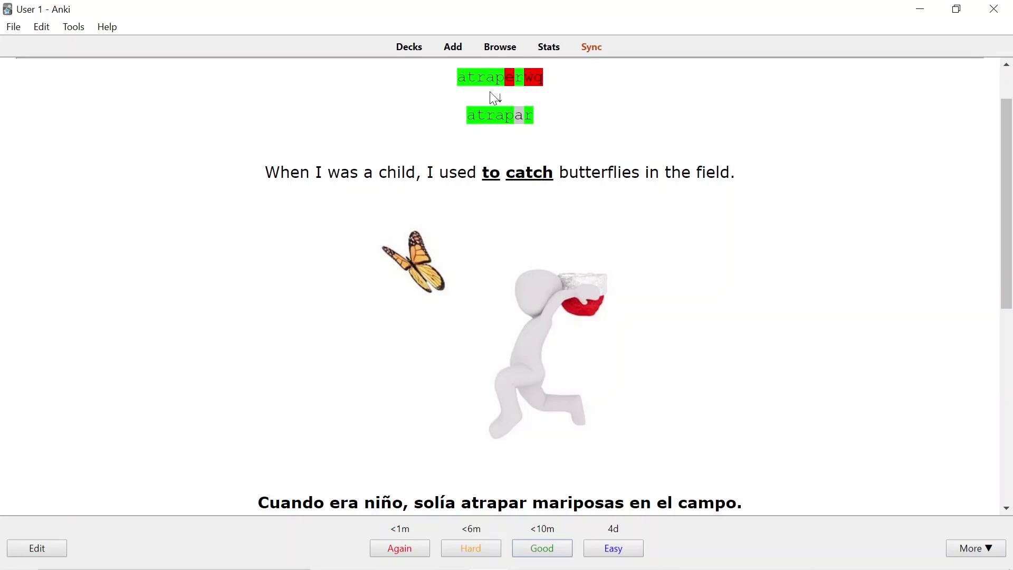
pyautogui.scroll(1, 461, 124)
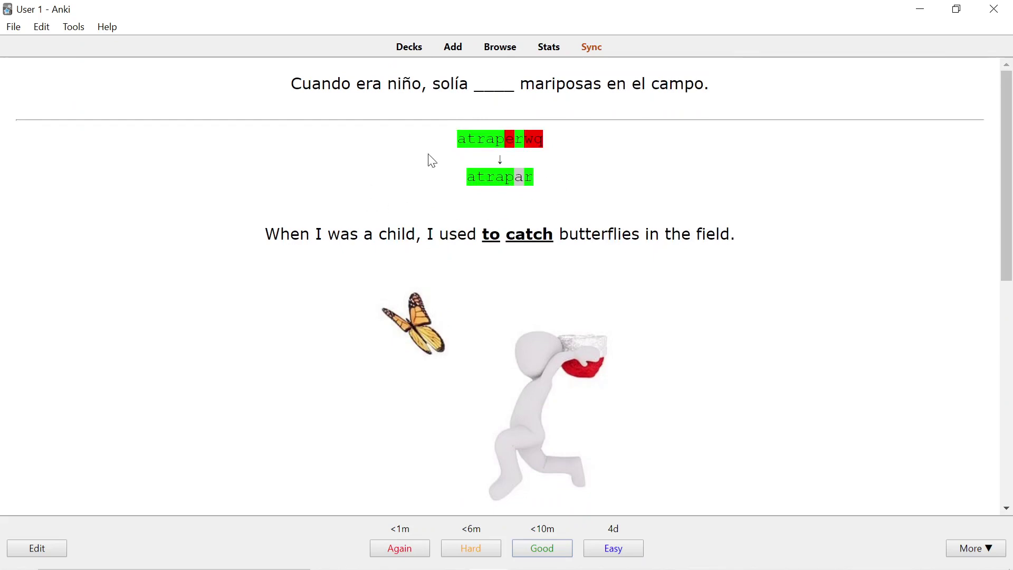
pyautogui.scroll(-7, 432, 160)
pyautogui.scroll(1, 380, 171)
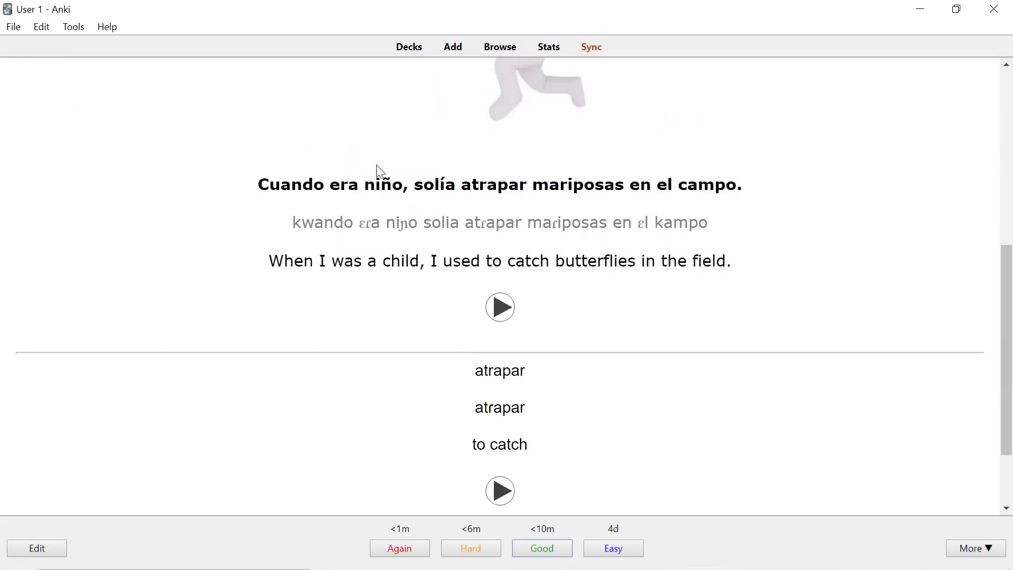
pyautogui.scroll(-2, 380, 172)
pyautogui.scroll(9, 416, 206)
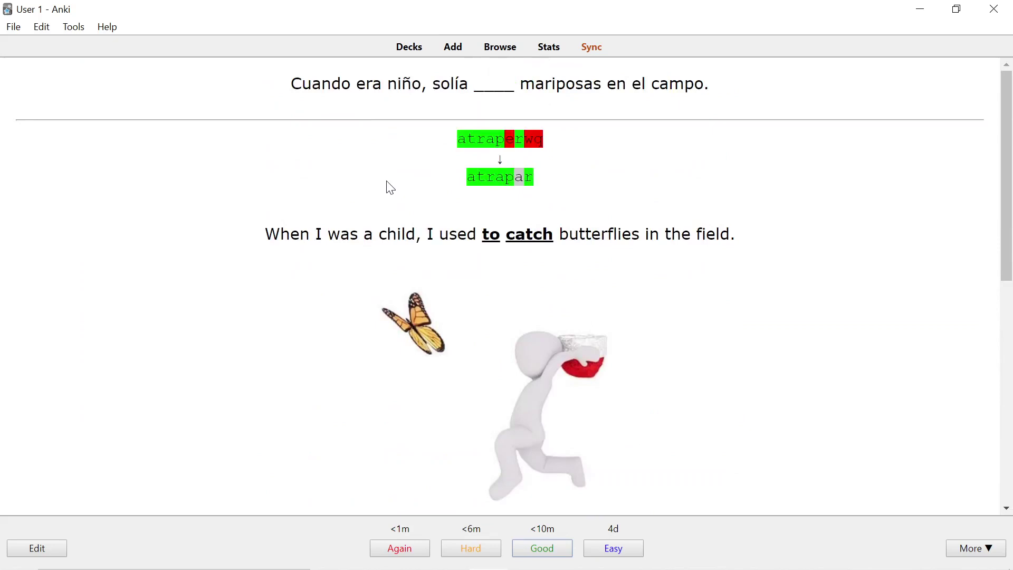
pyautogui.press('Return')
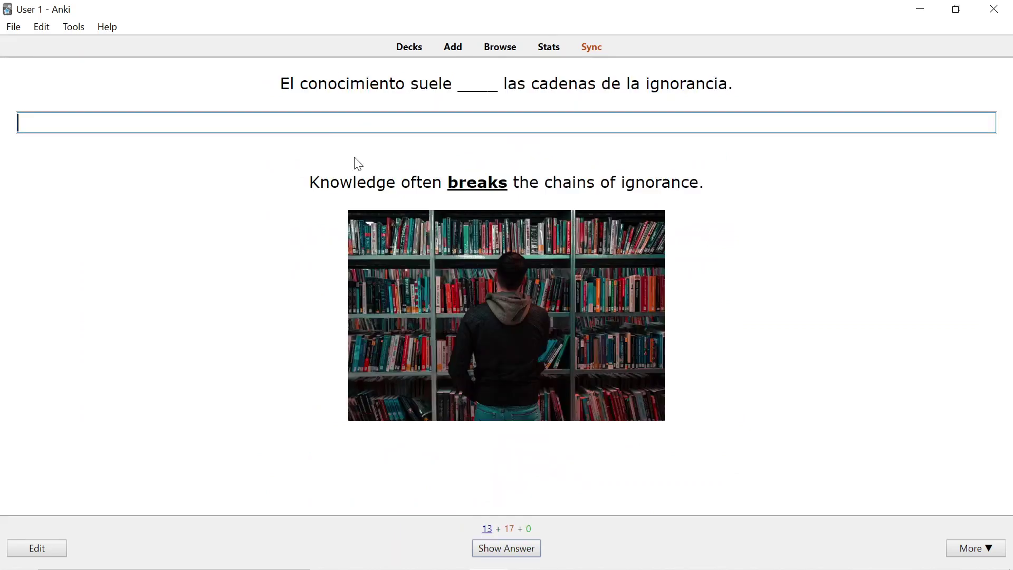
# Step: Submit "romper" as the typed answer for the "breaks" card and look through its full answer
pyautogui.write('romper')
pyautogui.press('Return')
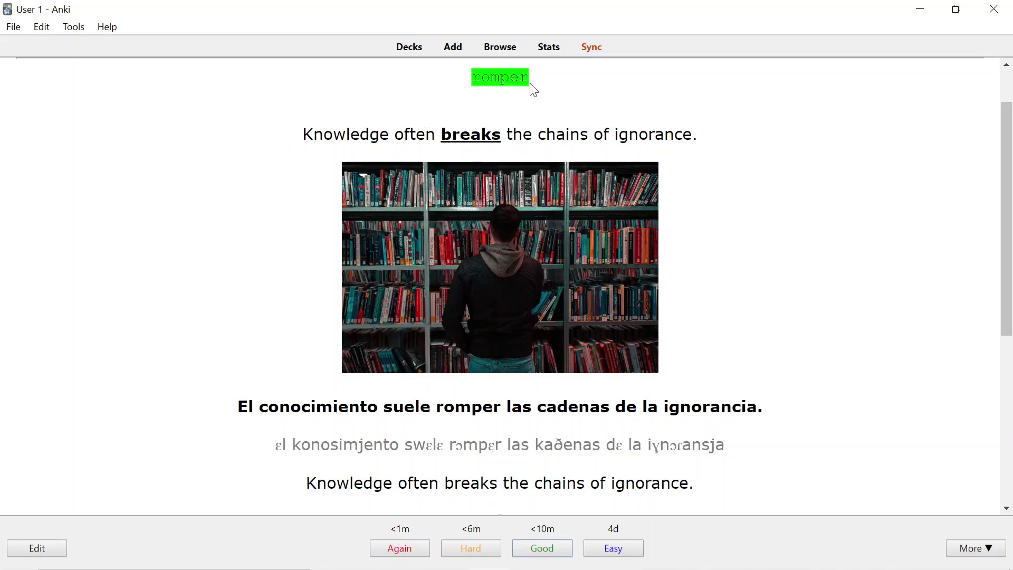
pyautogui.scroll(-5, 508, 124)
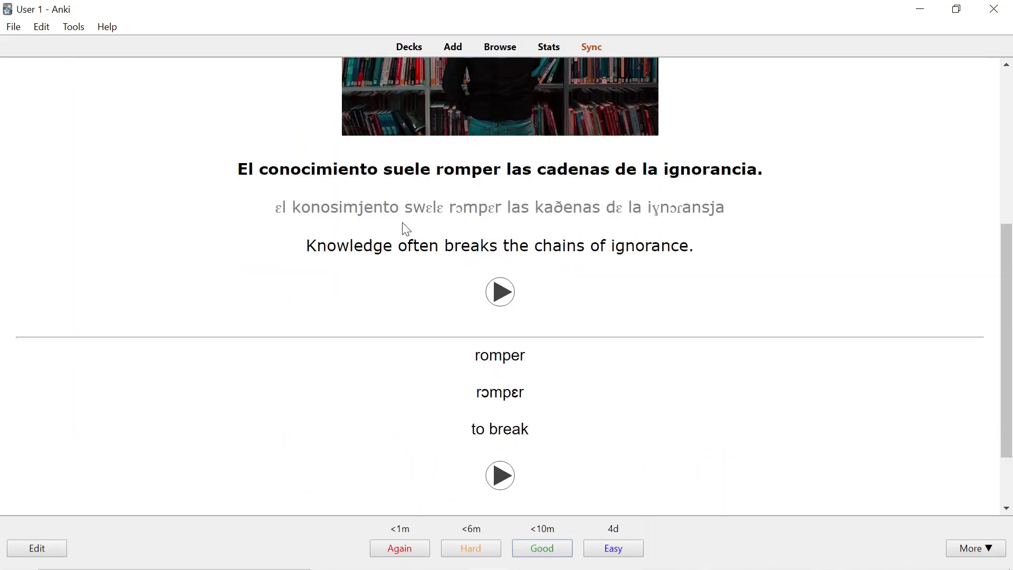
pyautogui.scroll(5, 429, 332)
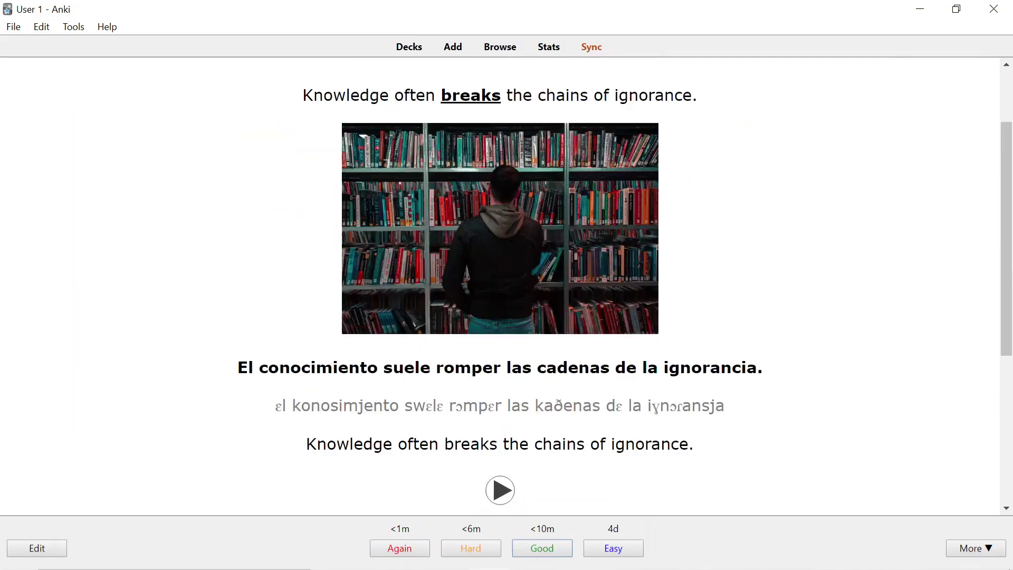
# Step: Return to the deck list, expand Chapter 3: Adjectives of the Latin American deck, and open its Adjectives subdeck
pyautogui.click(401, 52)
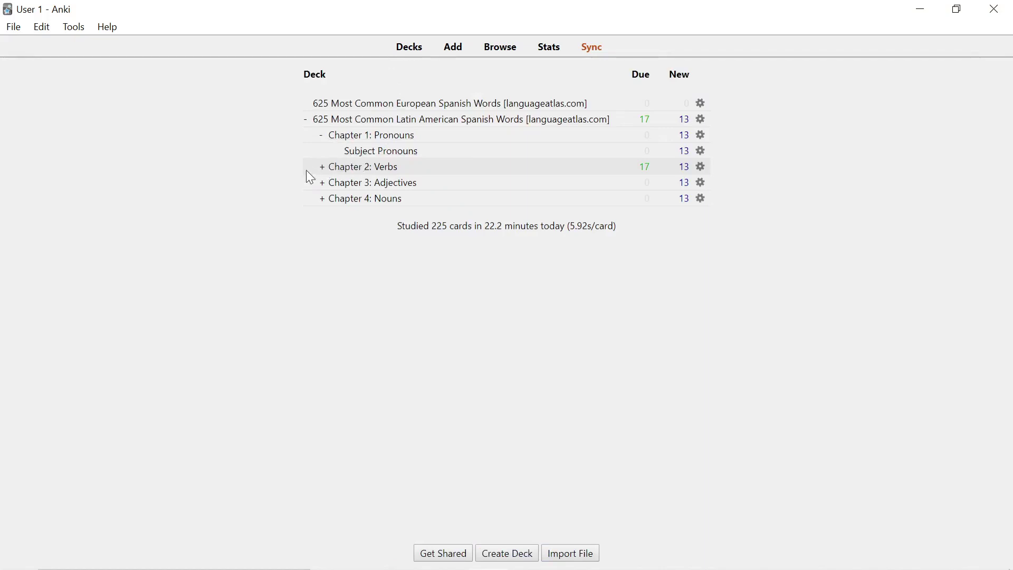
pyautogui.click(324, 183)
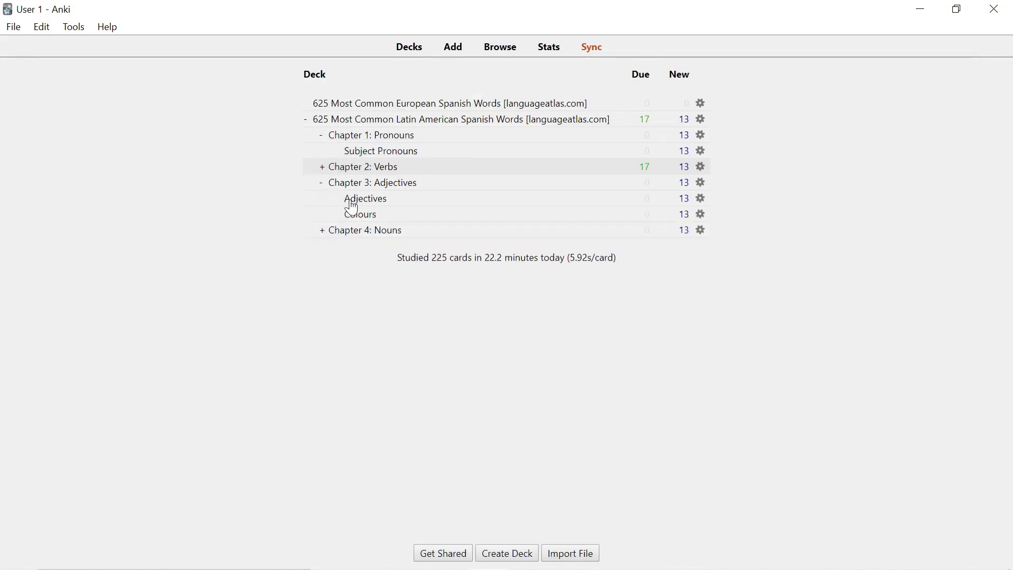
pyautogui.click(359, 206)
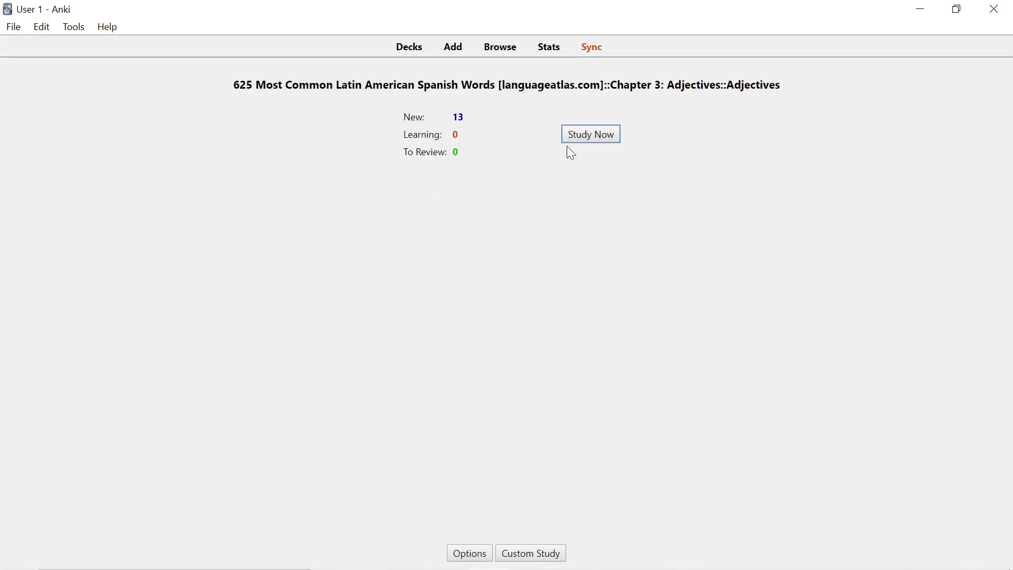
# Step: Start studying the Adjectives subdeck, highlight the "narrow" card's Spanish sentence and underlined English word, and reveal its answer
pyautogui.click(590, 139)
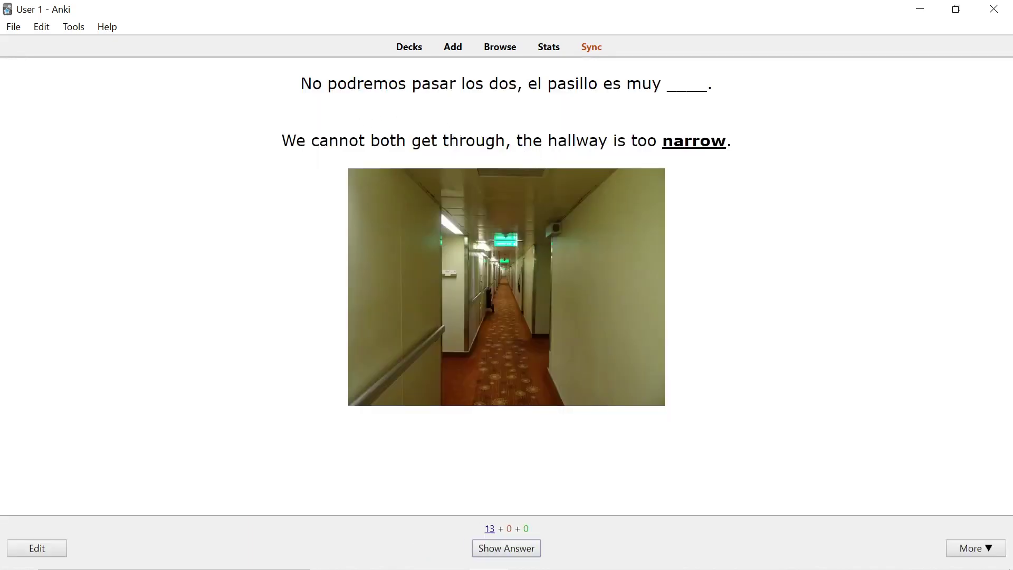
pyautogui.moveTo(299, 83); pyautogui.dragTo(642, 83)
pyautogui.click(643, 83)
pyautogui.moveTo(662, 141); pyautogui.dragTo(726, 140)
pyautogui.click(726, 165)
pyautogui.press('space')
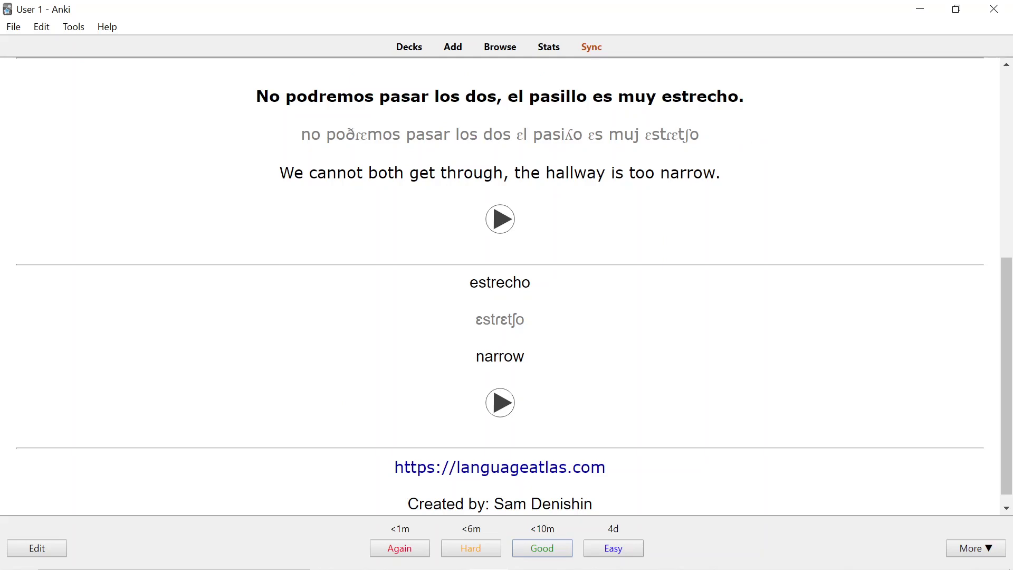
# Step: Highlight "estrecho" in the answer's sentence and word section, review the whole card, and rate it Good
pyautogui.moveTo(663, 97); pyautogui.dragTo(738, 97)
pyautogui.click(734, 98)
pyautogui.moveTo(469, 283); pyautogui.dragTo(533, 290)
pyautogui.click(534, 290)
pyautogui.scroll(1, 651, 328)
pyautogui.scroll(5, 700, 255)
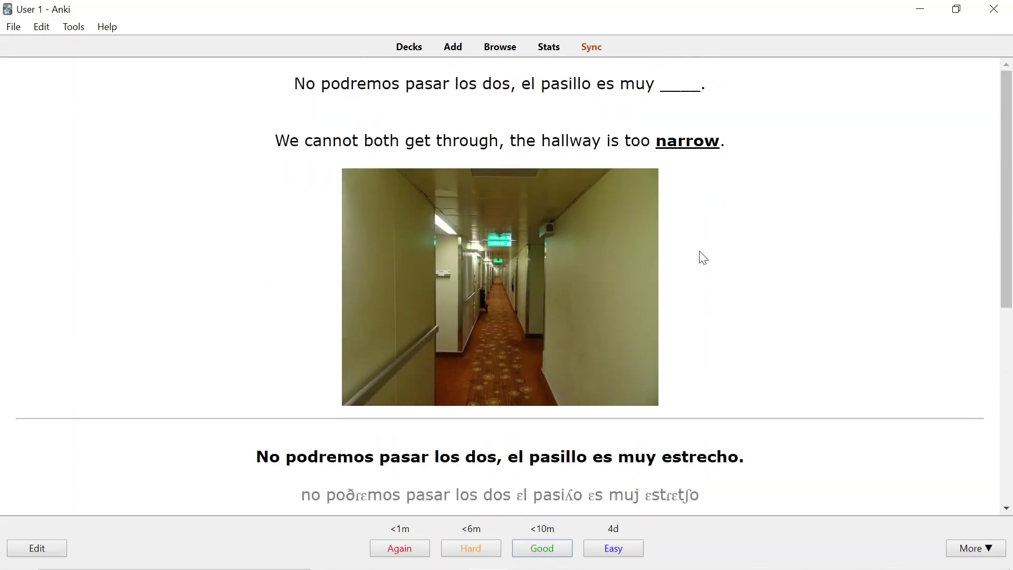
pyautogui.press('space')
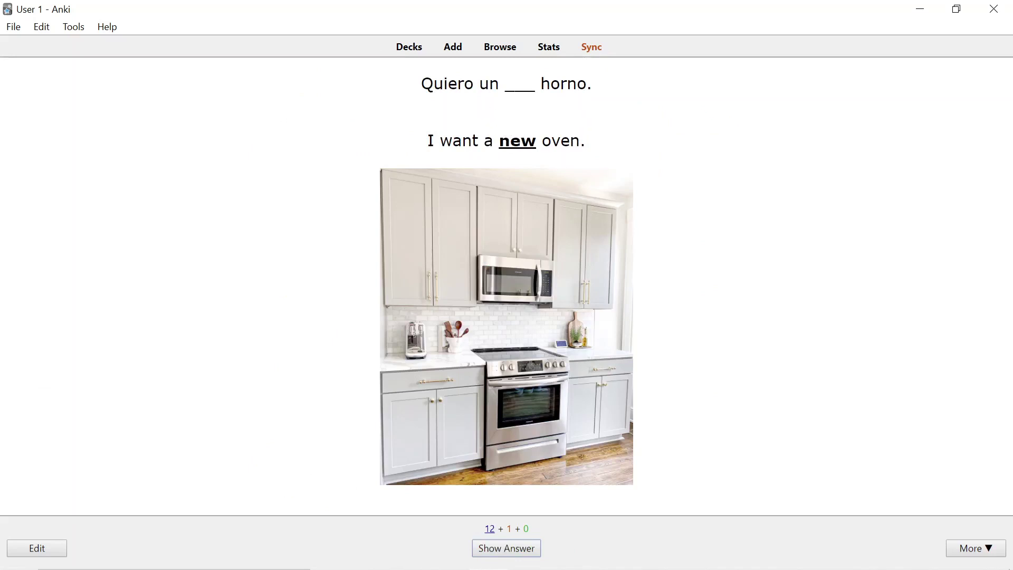
# Step: Highlight the word "new" on the oven card, reveal and review its answer, and rate the card Good
pyautogui.moveTo(499, 140); pyautogui.dragTo(536, 141)
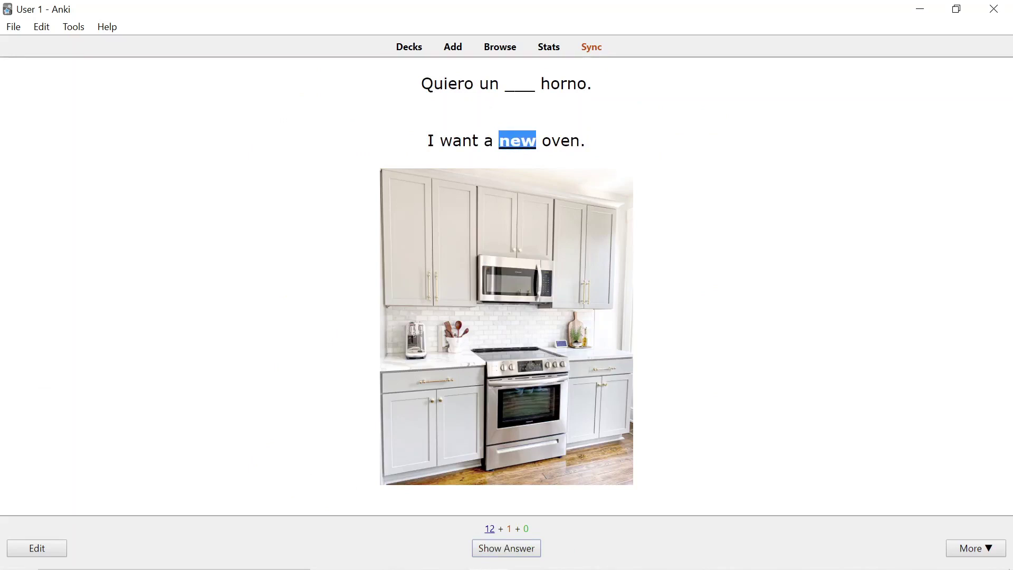
pyautogui.click(686, 134)
pyautogui.press('space')
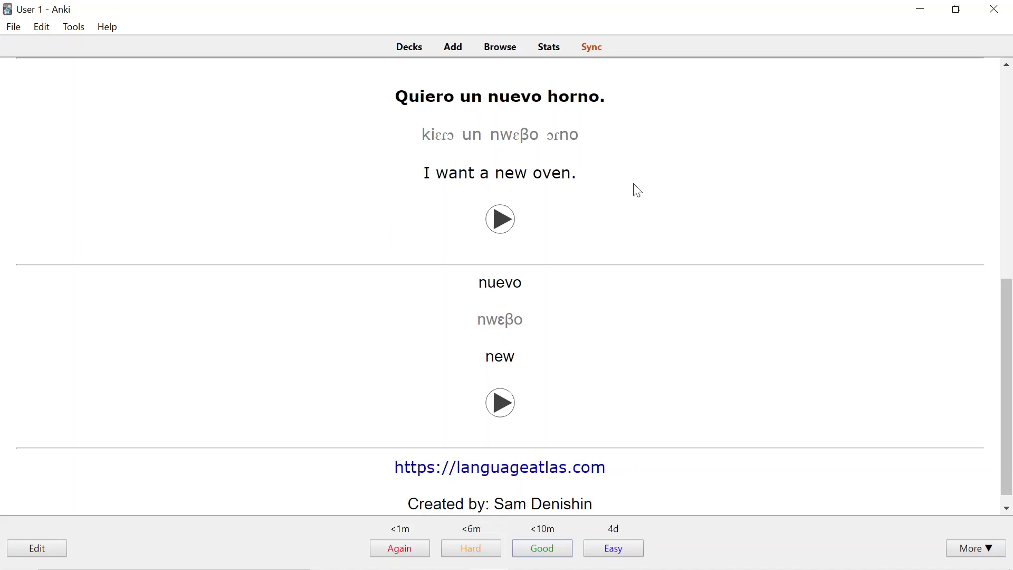
pyautogui.scroll(8, 642, 159)
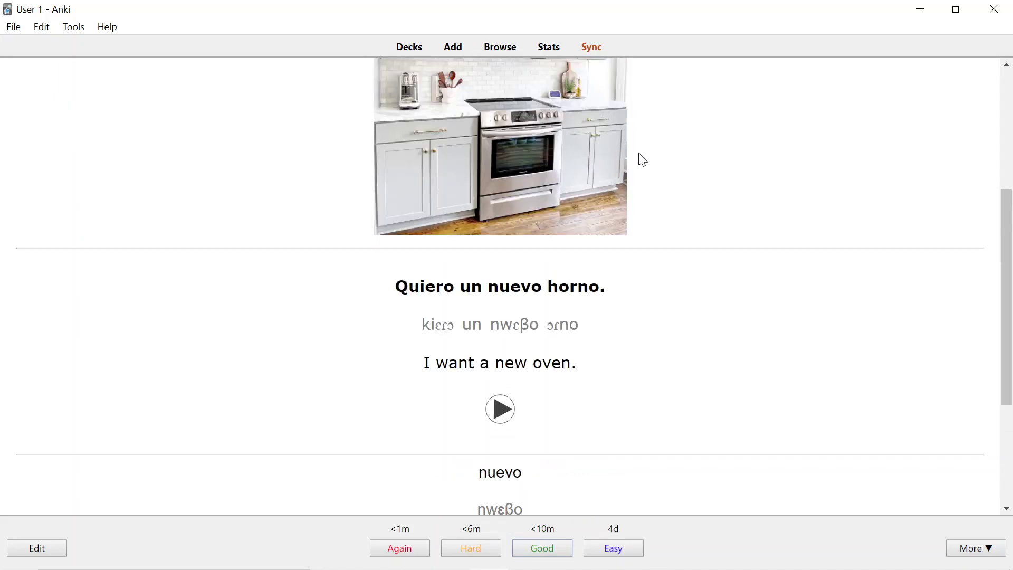
pyautogui.press('space')
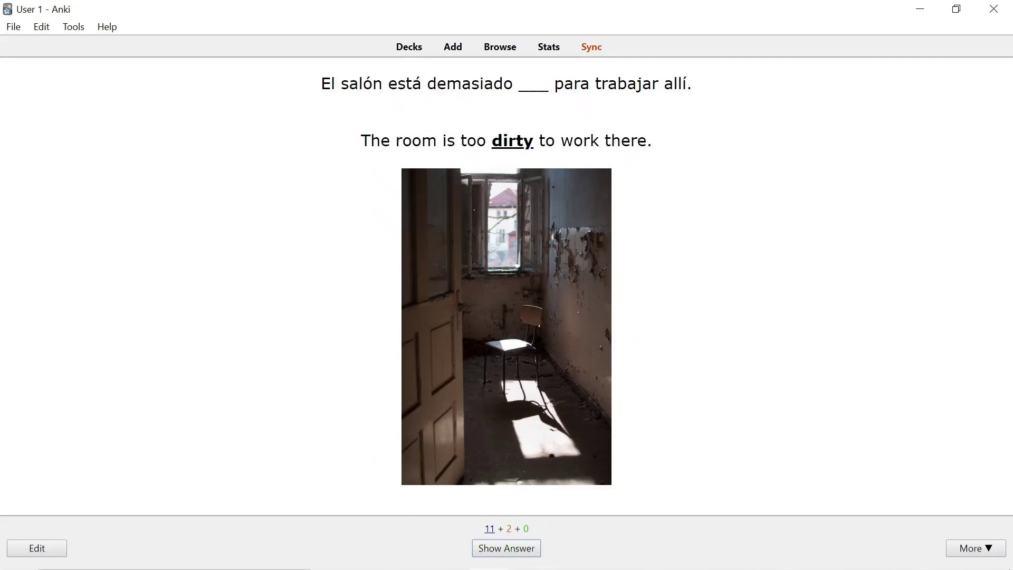
# Step: Highlight the blank on the "dirty" room card, reveal its answer, and look through the whole card
pyautogui.moveTo(519, 84); pyautogui.dragTo(553, 85)
pyautogui.click(612, 135)
pyautogui.press('space')
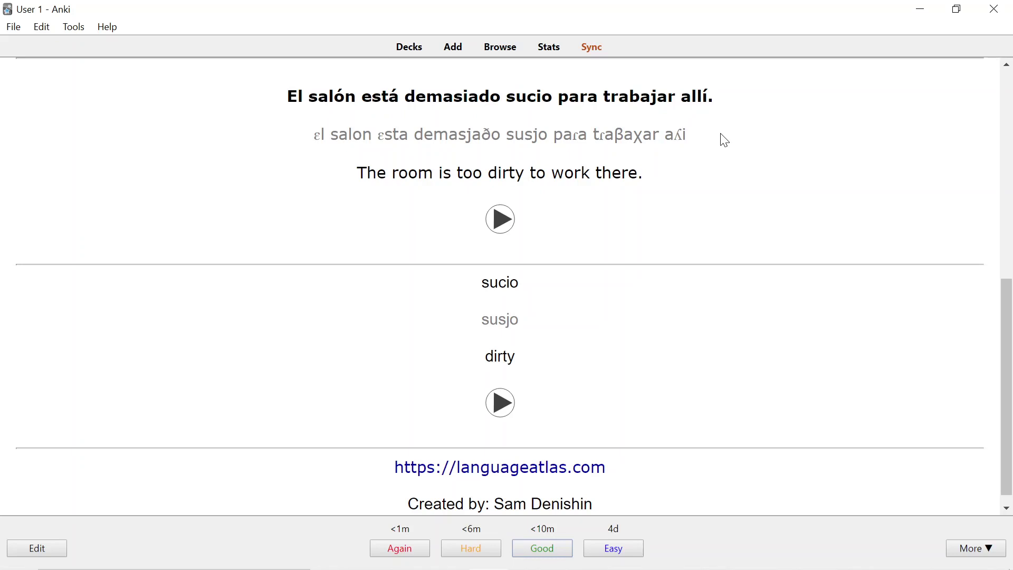
pyautogui.scroll(10, 585, 108)
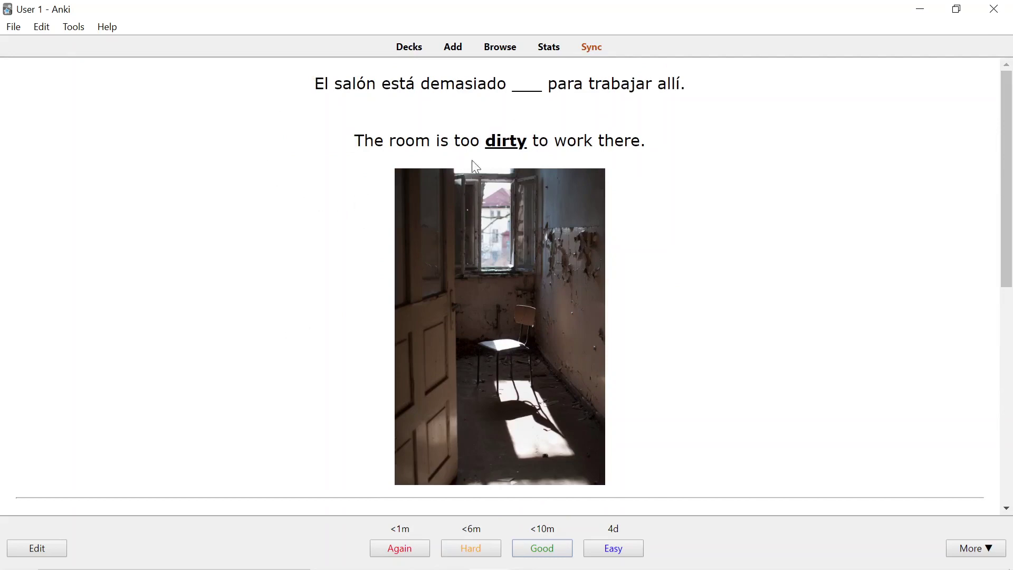
pyautogui.scroll(-5, 344, 229)
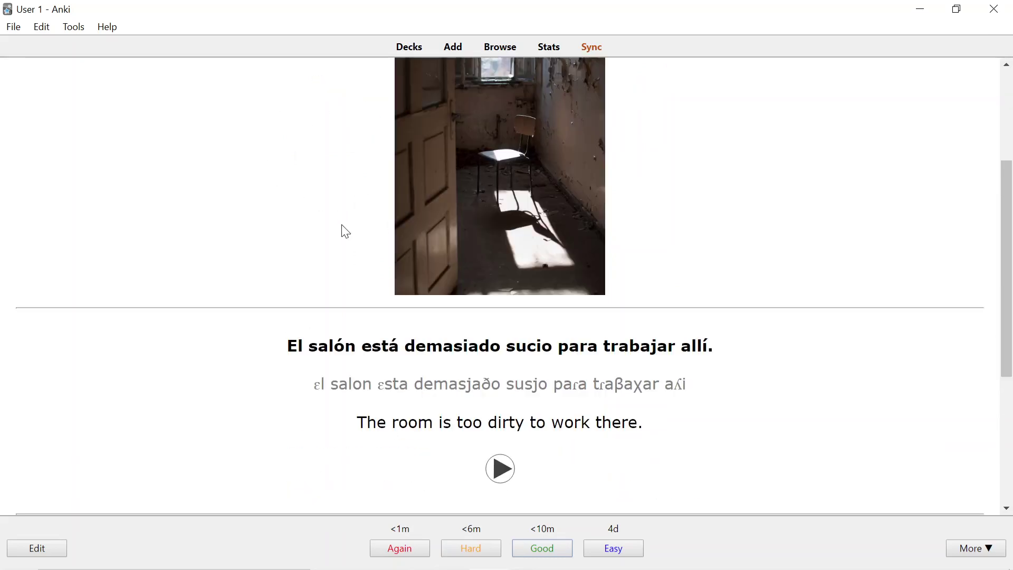
pyautogui.scroll(5, 344, 230)
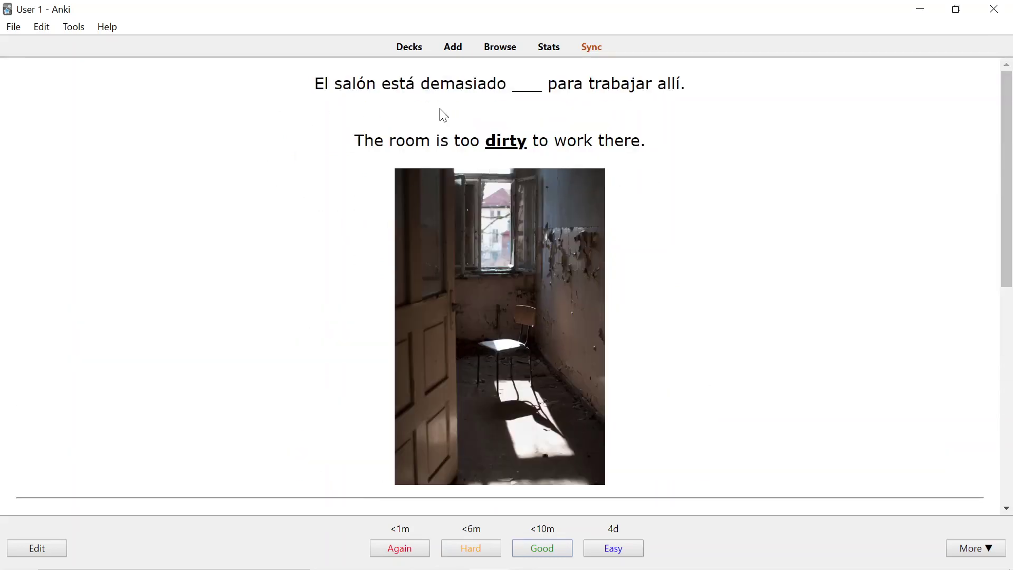
# Step: Return to the deck list and collapse Chapter 3: Adjectives and the Latin American Spanish deck
pyautogui.click(411, 53)
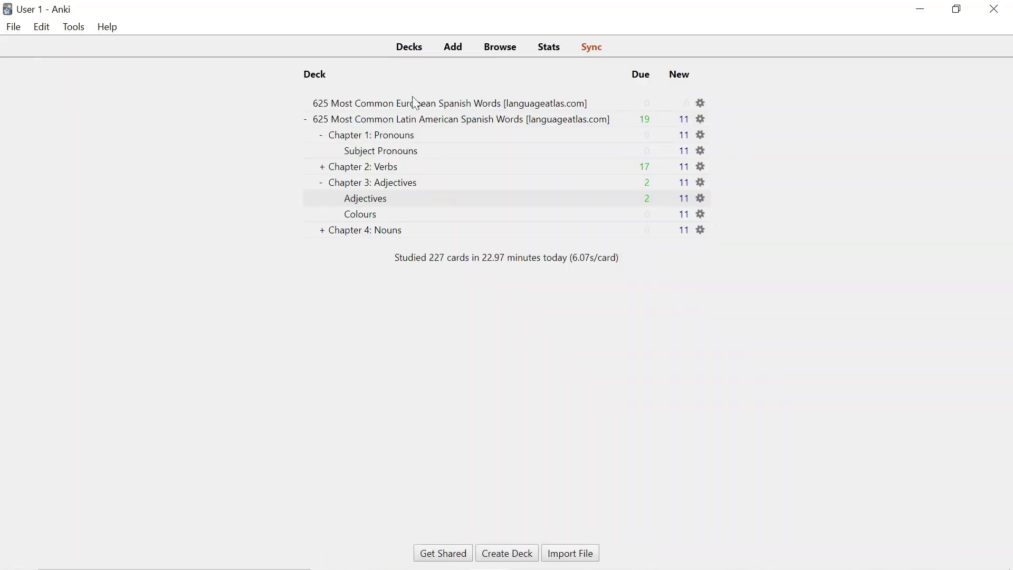
pyautogui.click(322, 185)
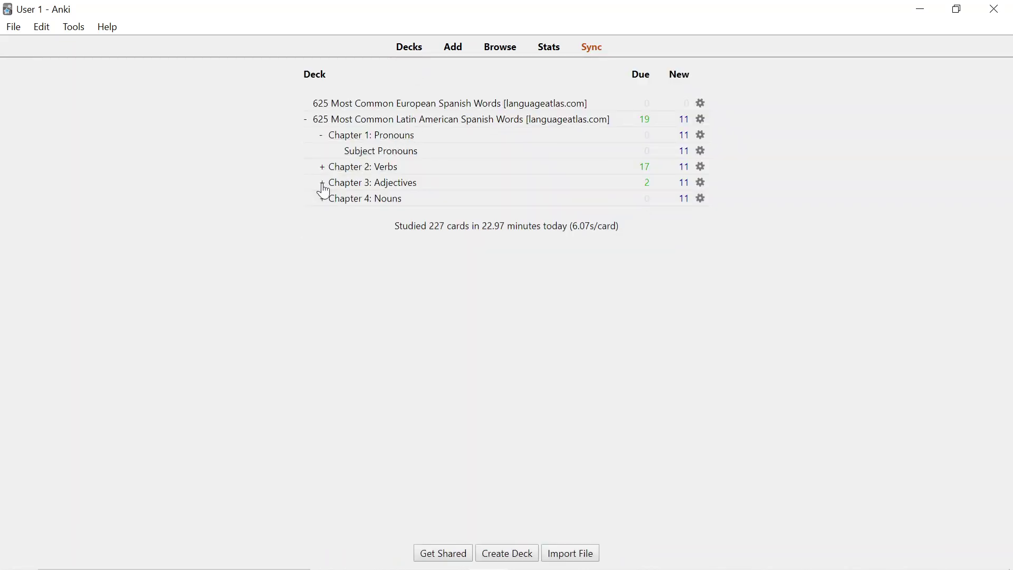
pyautogui.click(306, 126)
pyautogui.click(308, 127)
pyautogui.click(305, 120)
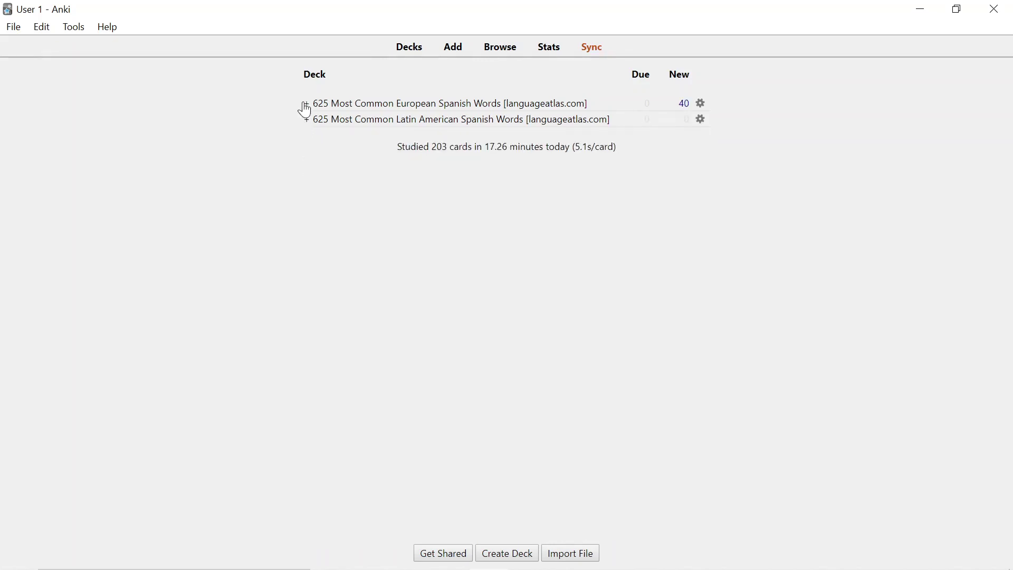
# Step: Expand the European Spanish deck and its Chapter 4: Nouns, and start studying the Location subdeck
pyautogui.click(304, 105)
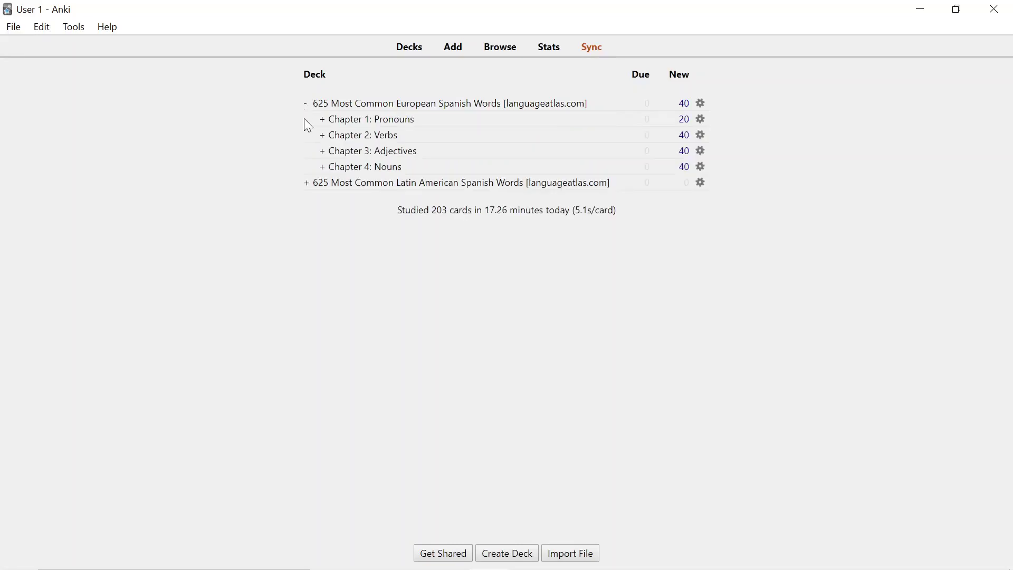
pyautogui.click(323, 167)
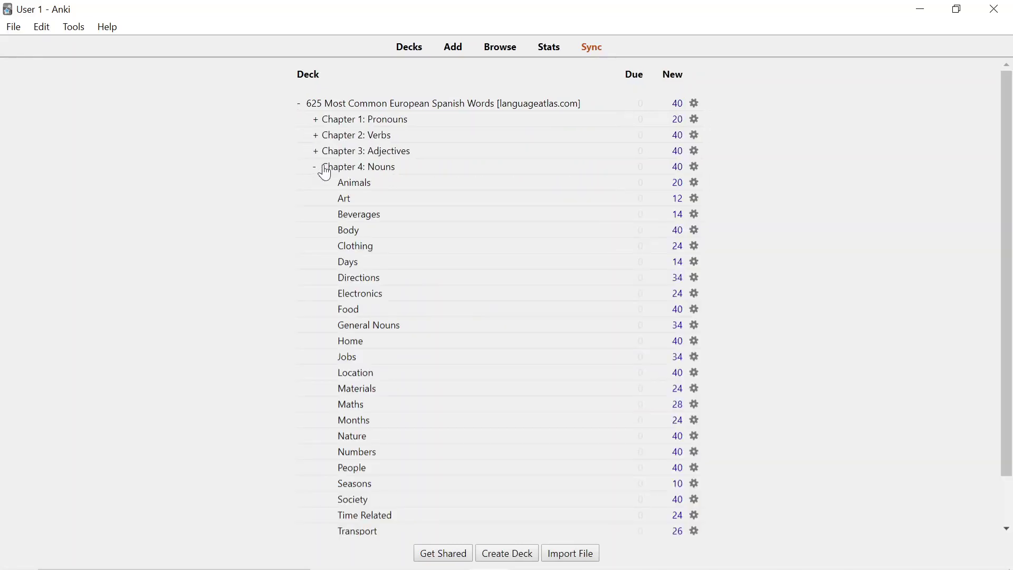
pyautogui.scroll(-1, 336, 221)
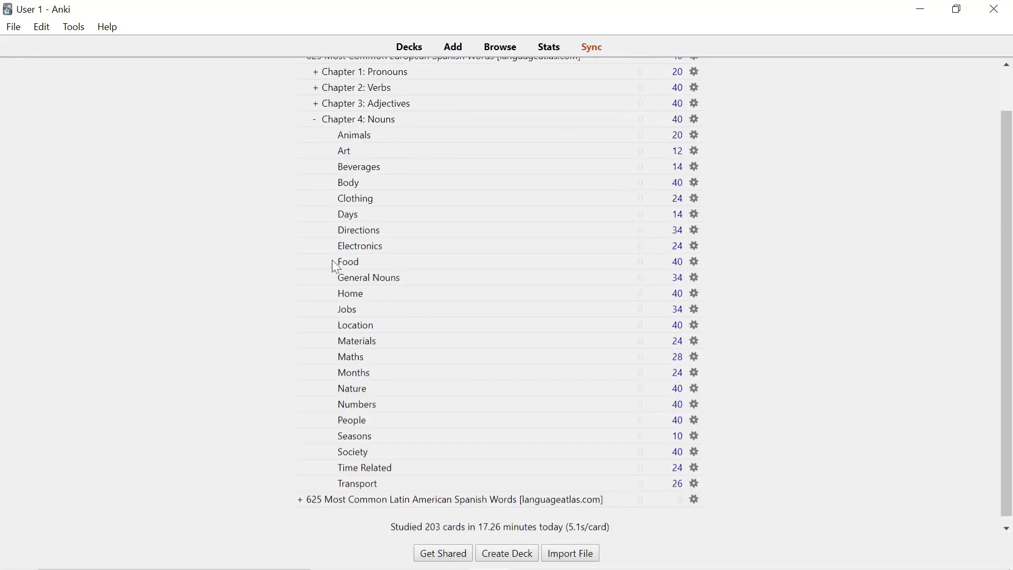
pyautogui.click(342, 326)
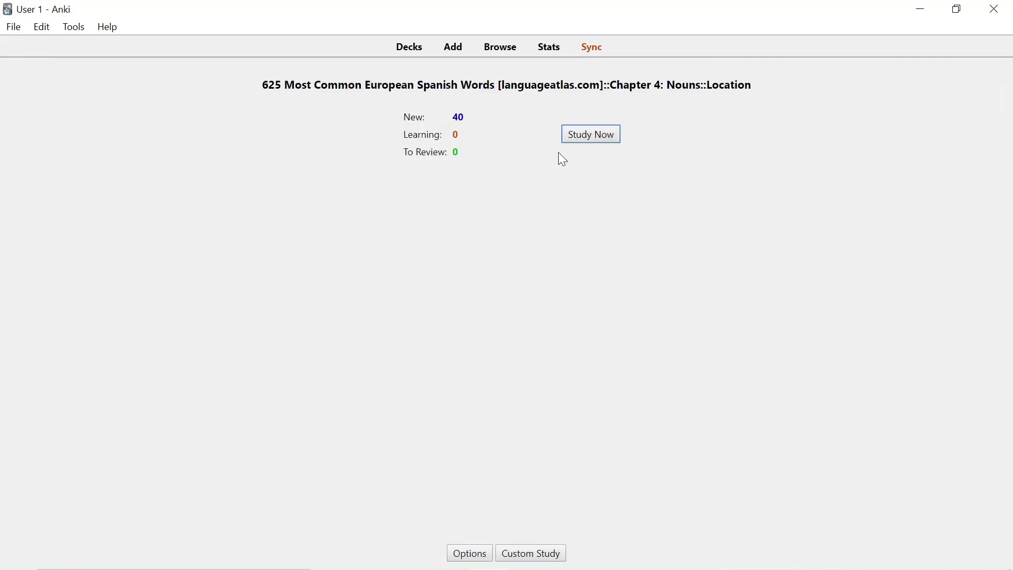
pyautogui.click(578, 135)
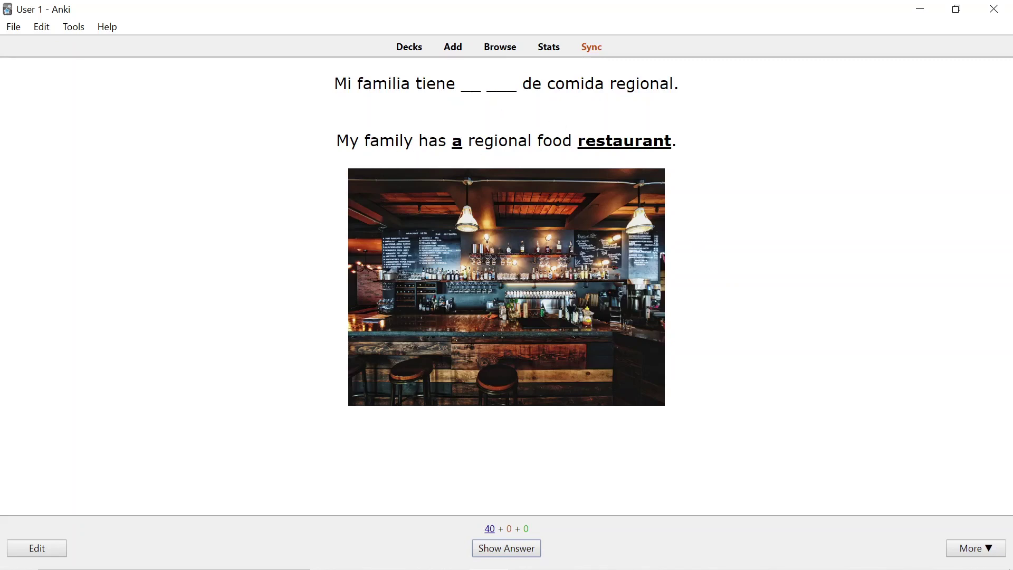
# Step: Highlight the restaurant card's blanks, reveal the answer, highlight "un restaurante", replay the sentence audio, and rate the card Good
pyautogui.moveTo(462, 85); pyautogui.dragTo(517, 84)
pyautogui.click(507, 104)
pyautogui.press('space')
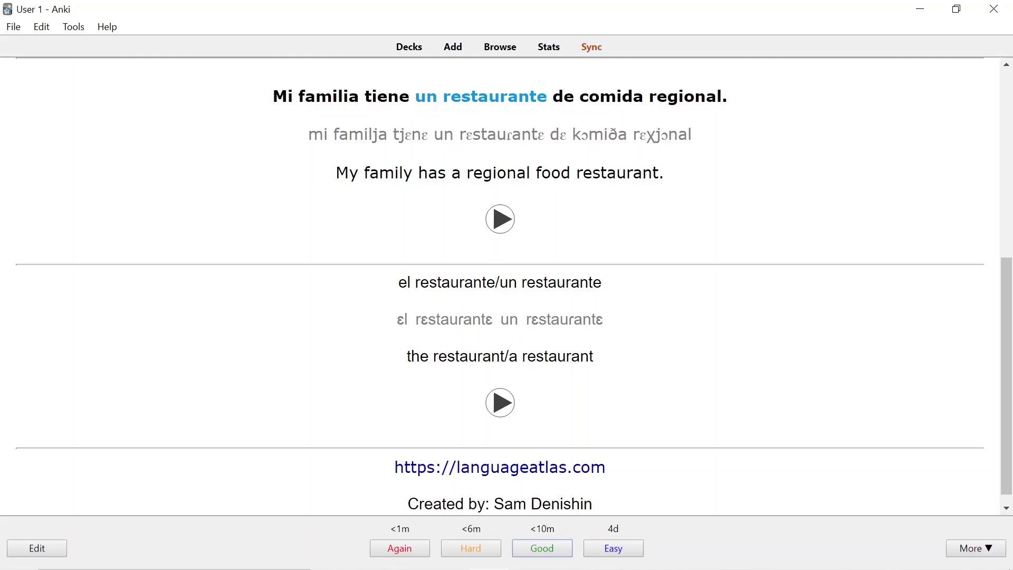
pyautogui.moveTo(415, 96); pyautogui.dragTo(547, 96)
pyautogui.click(518, 116)
pyautogui.click(496, 221)
pyautogui.scroll(7, 738, 157)
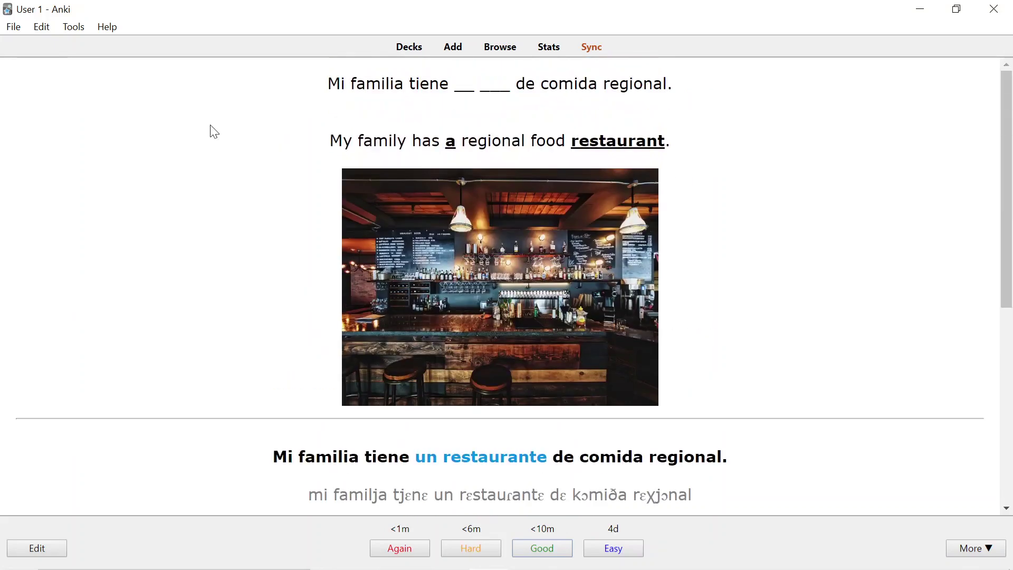
pyautogui.press('space')
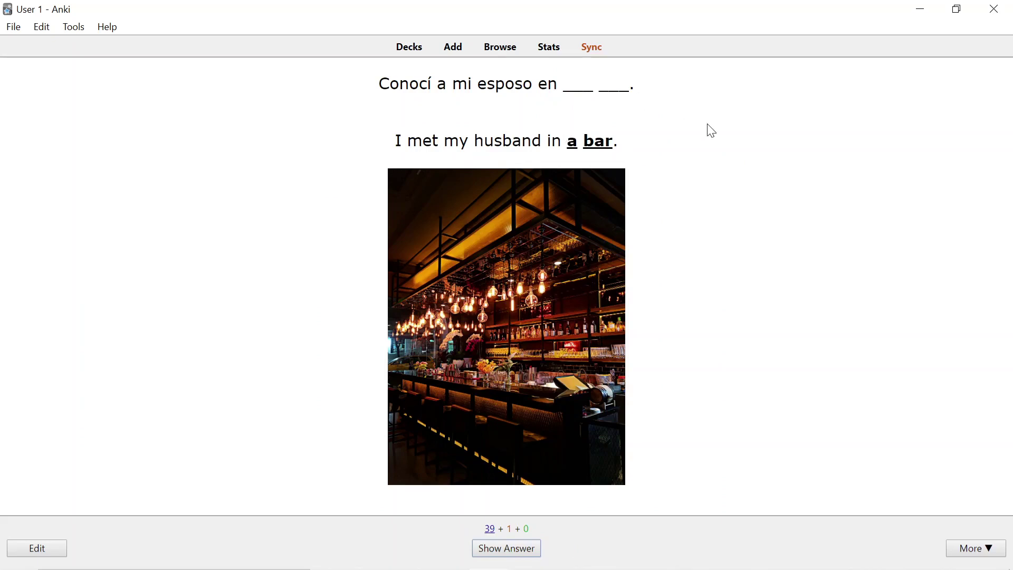
# Step: Reveal and review the answers of the "a bar" and "The country" cards, highlighting "El país", and rate both Good
pyautogui.press('space')
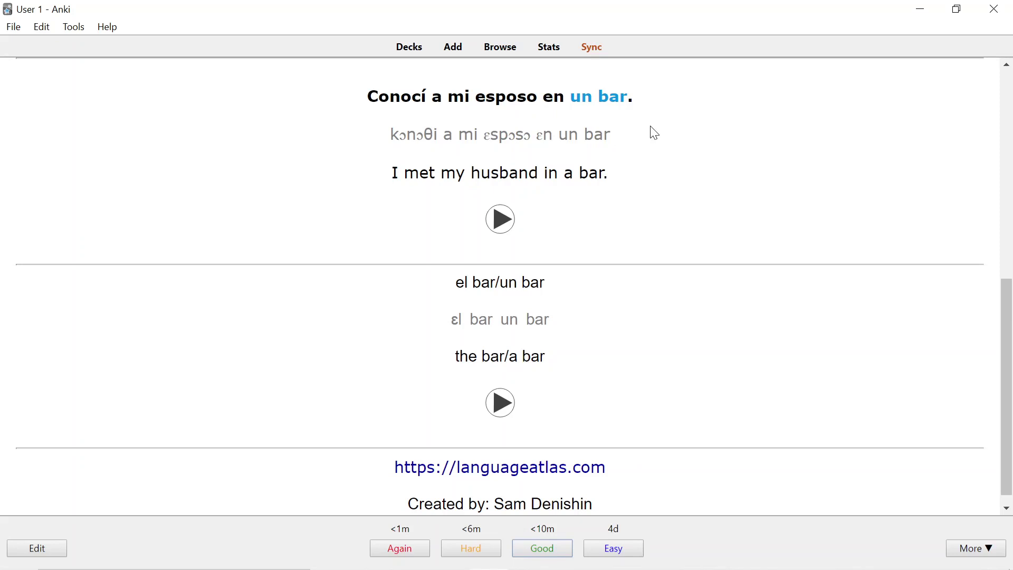
pyautogui.press('space')
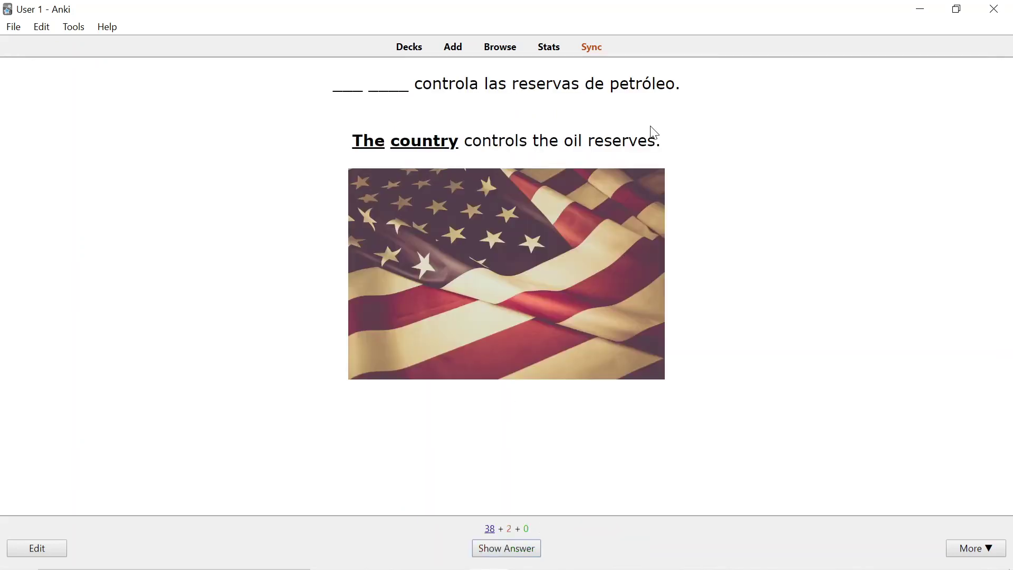
pyautogui.press('space')
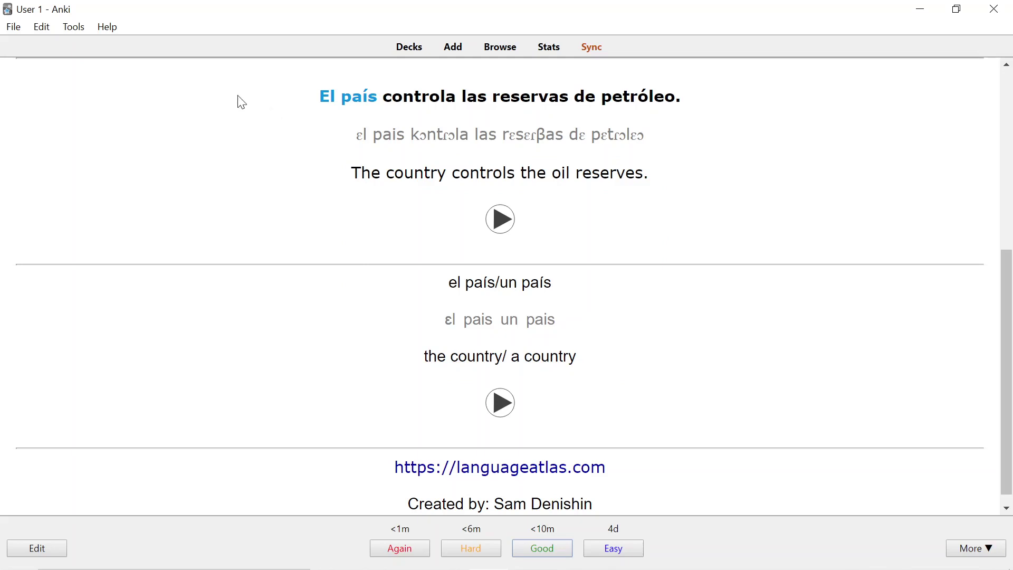
pyautogui.moveTo(320, 97); pyautogui.dragTo(378, 97)
pyautogui.click(379, 98)
pyautogui.scroll(4, 358, 135)
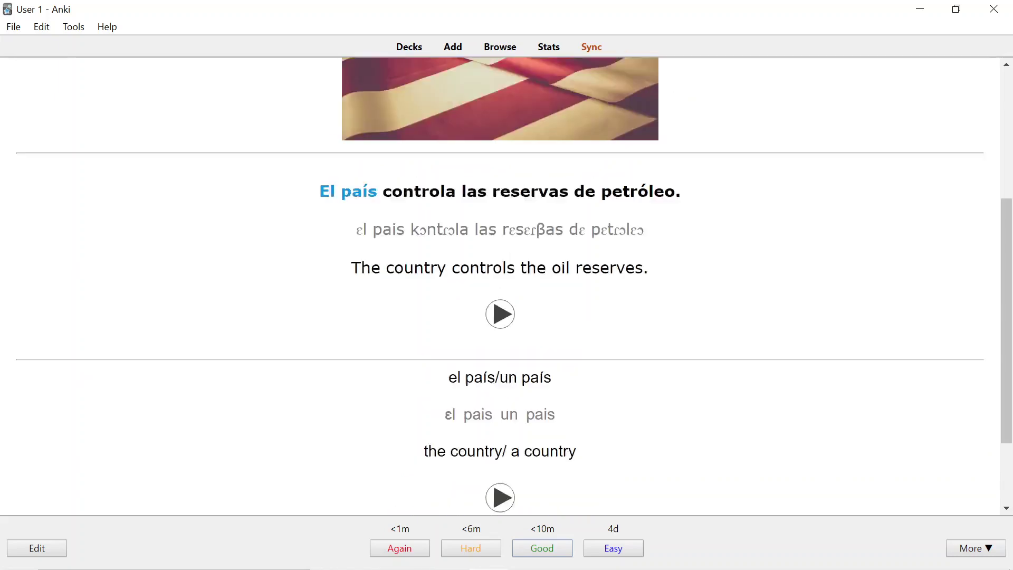
pyautogui.scroll(-4, 328, 158)
pyautogui.scroll(4, 314, 192)
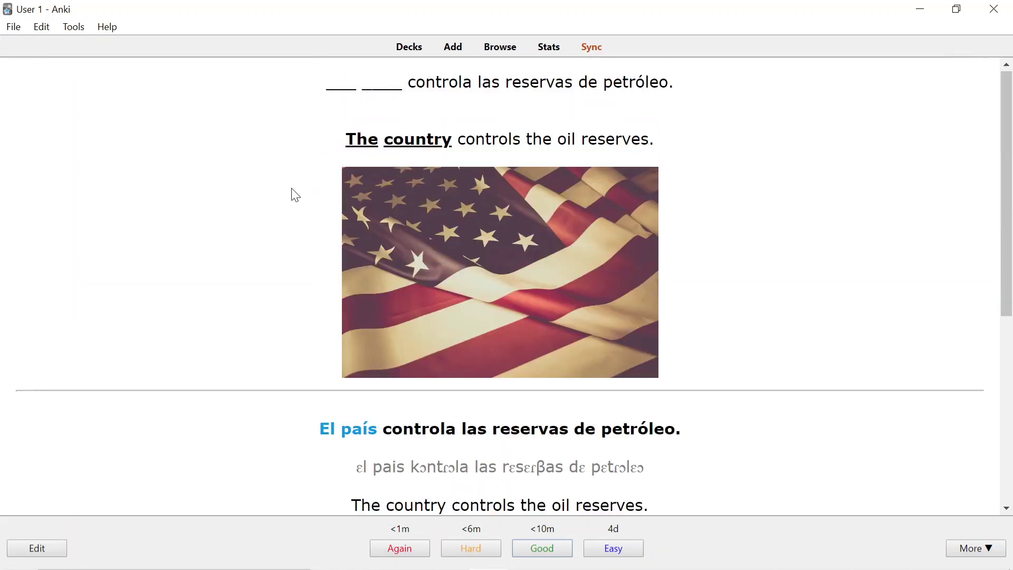
pyautogui.press('space')
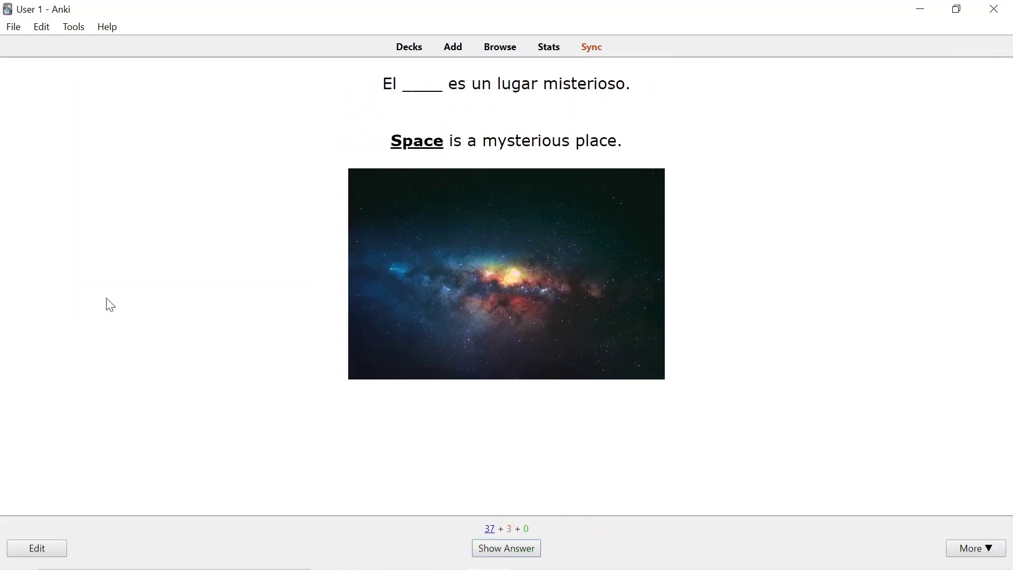
# Step: Reveal the answers of the "Space" and "court" cards and rate both Good
pyautogui.press('space')
pyautogui.press('space')
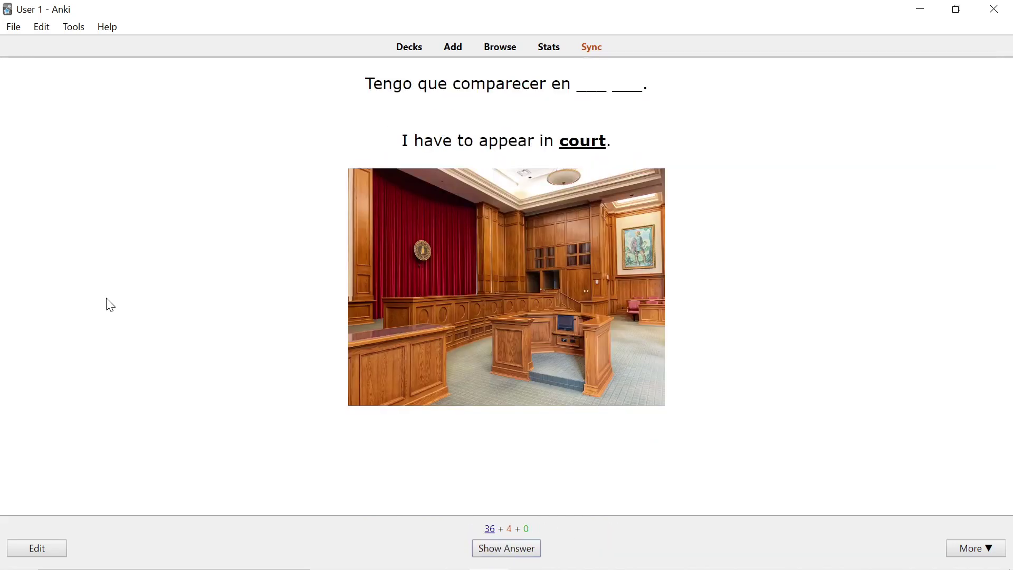
pyautogui.press('space')
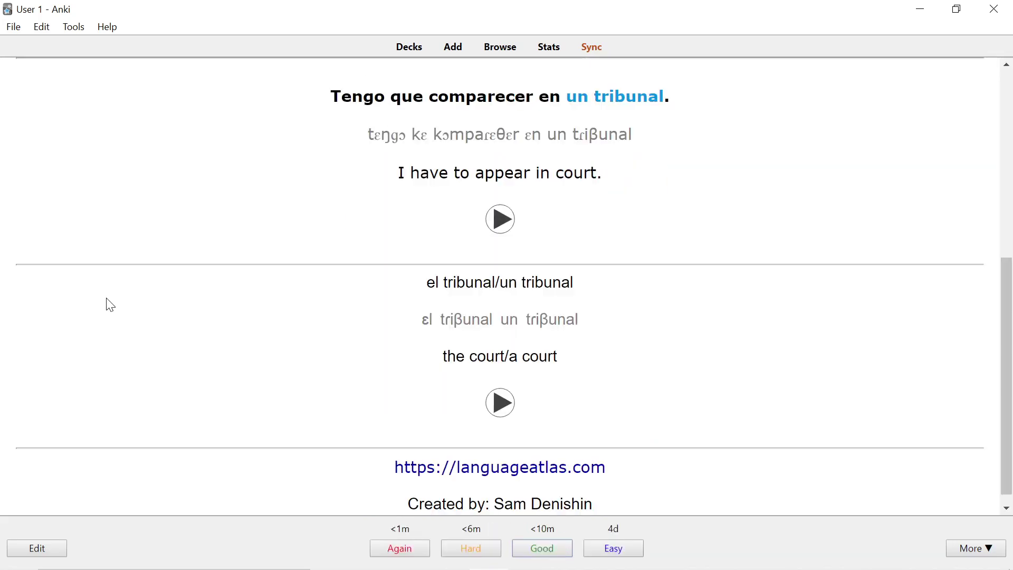
pyautogui.press('space')
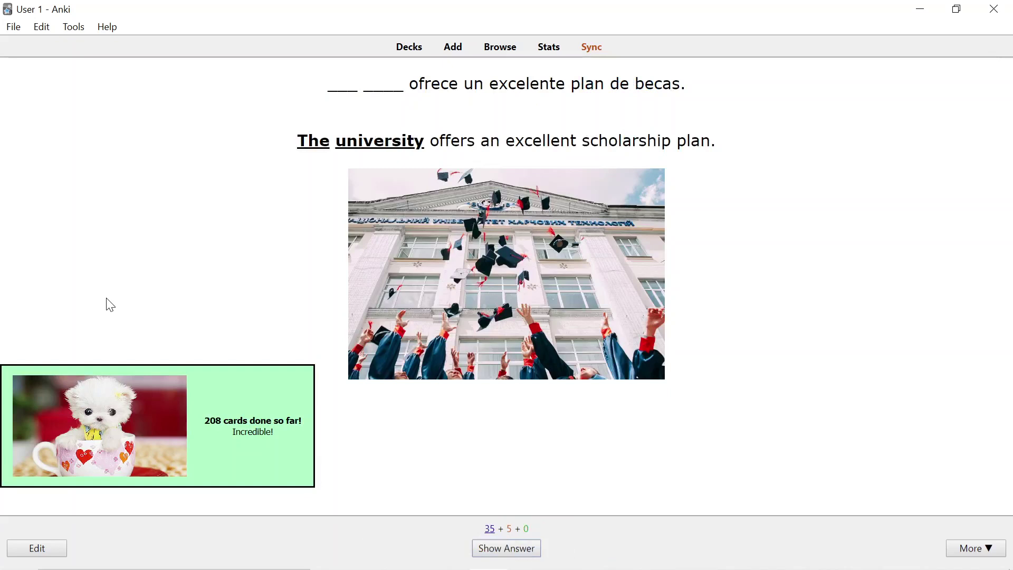
# Step: Reveal the answer of "The university" card and compare its prompt with the coloured noun and its translations
pyautogui.press('space')
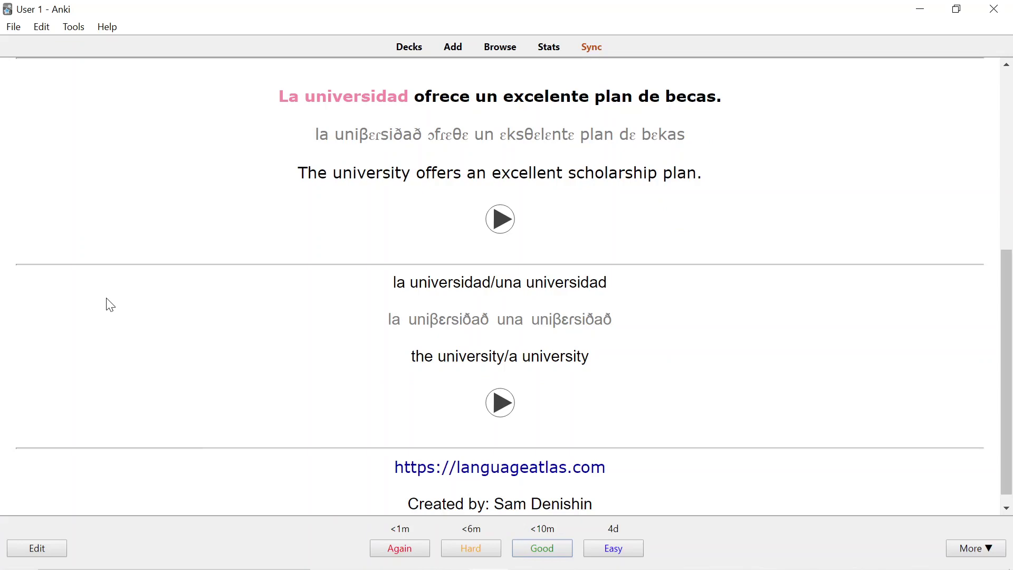
pyautogui.scroll(6, 108, 303)
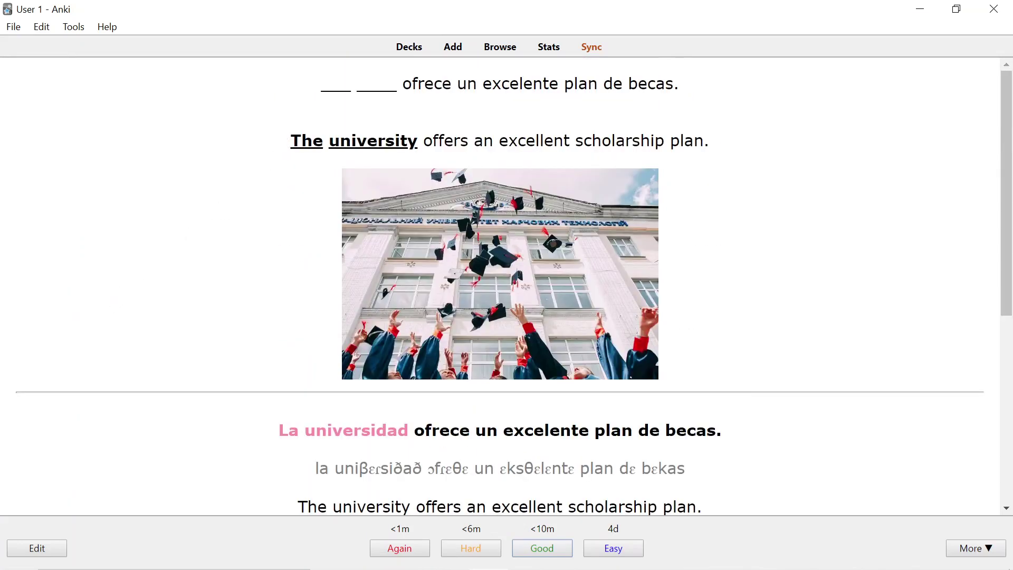
pyautogui.scroll(-5, 317, 192)
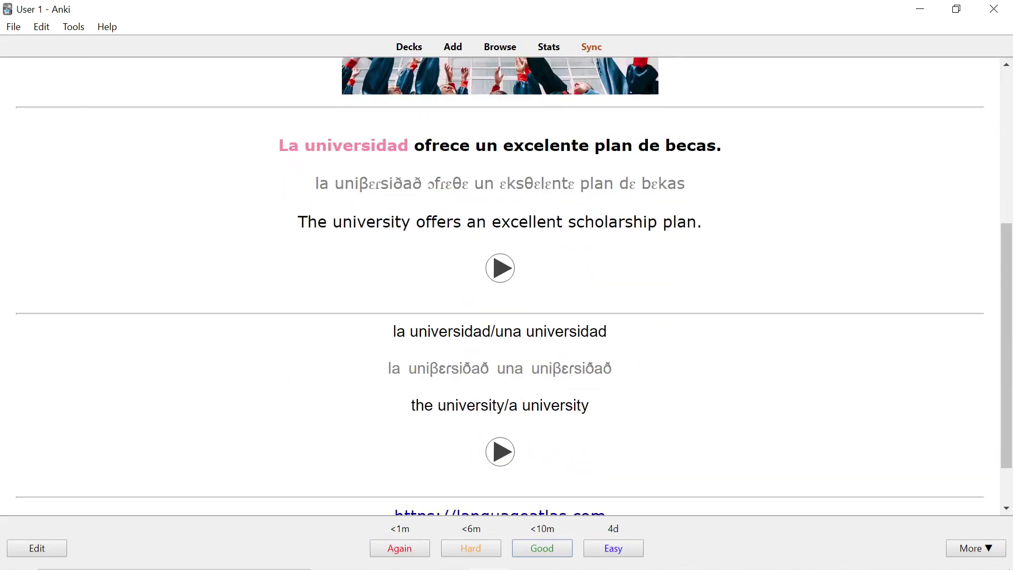
# Step: Highlight "La universidad" in the answer sentence and compare it with the blanks in the card's prompt
pyautogui.moveTo(279, 146); pyautogui.dragTo(408, 146)
pyautogui.click(410, 158)
pyautogui.scroll(5, 258, 155)
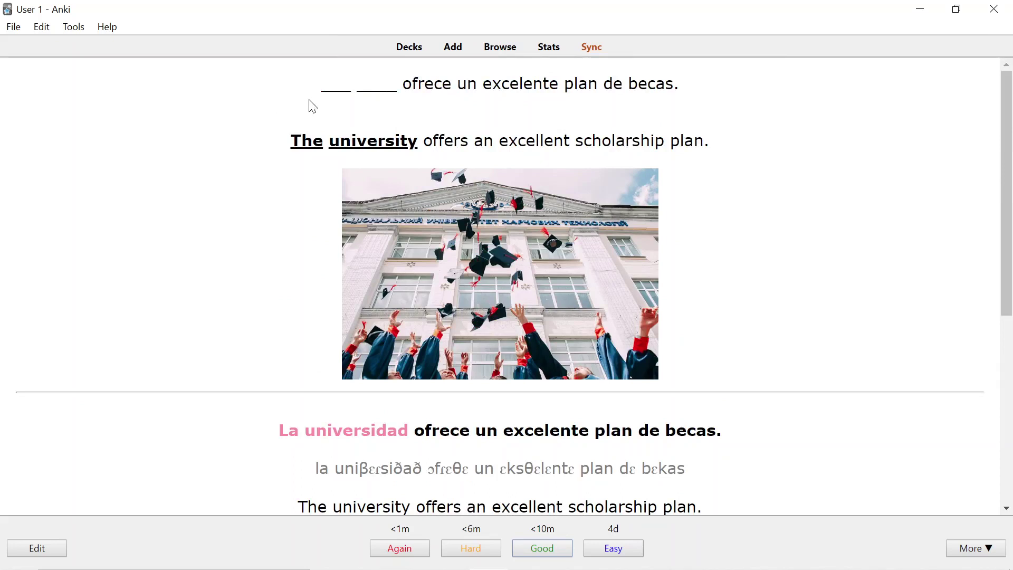
# Step: Return to the deck list, collapse Chapter 4: Nouns, and open the options of the European Spanish deck
pyautogui.click(399, 55)
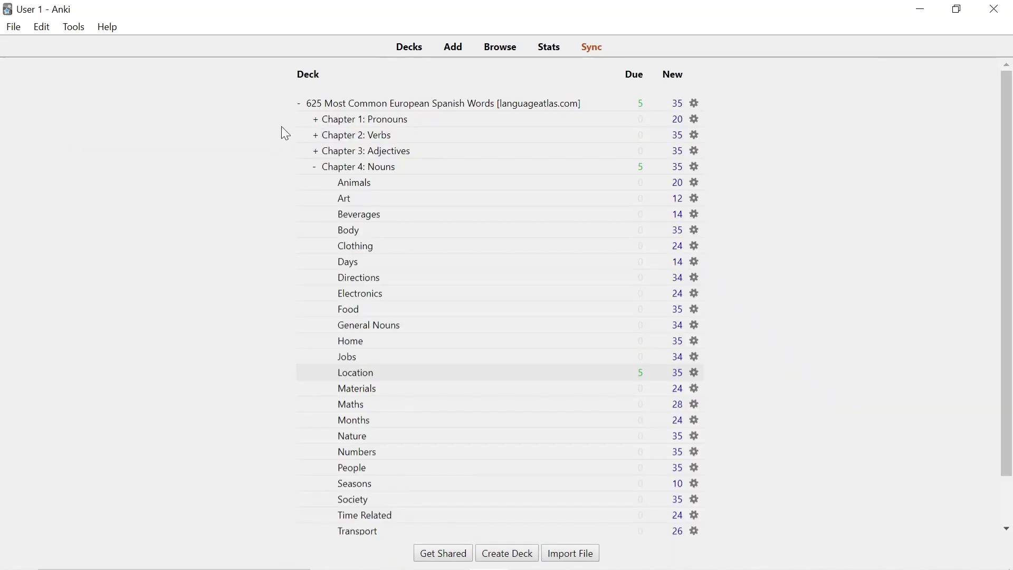
pyautogui.click(315, 168)
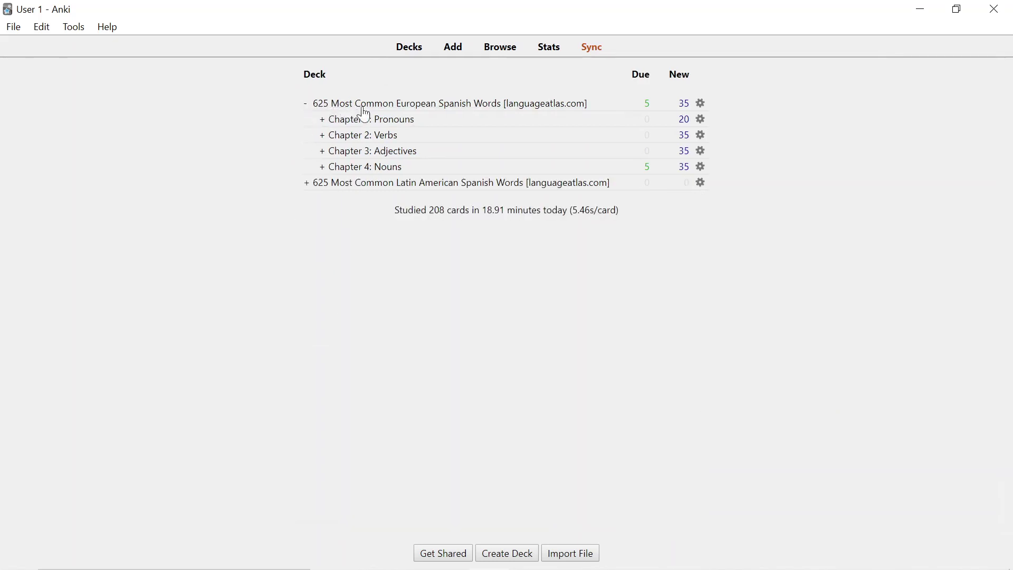
pyautogui.click(701, 104)
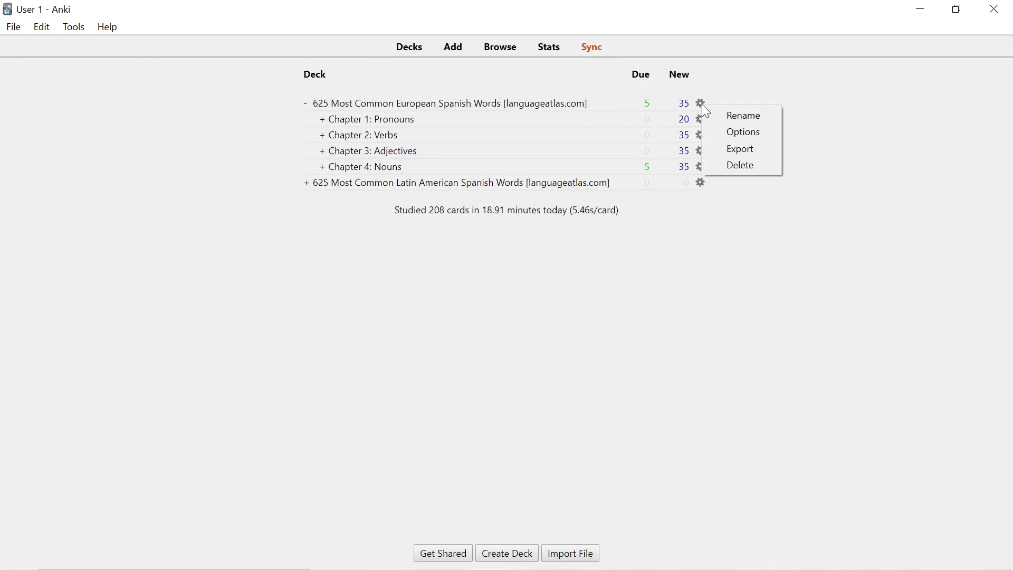
pyautogui.click(721, 134)
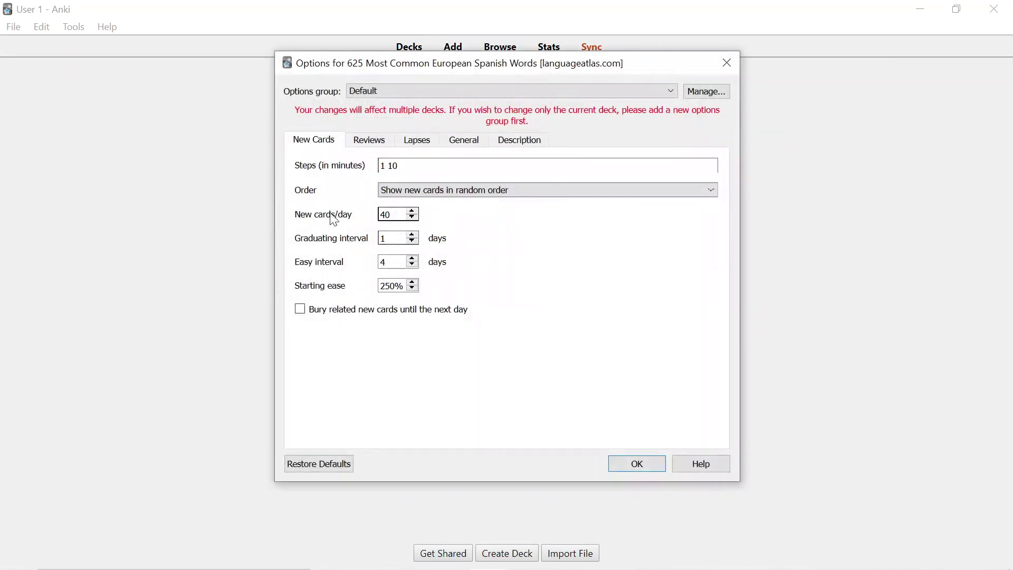
# Step: Set the deck's new cards per day to 30 and maximum reviews per day to 20, and save the options
pyautogui.click(353, 140)
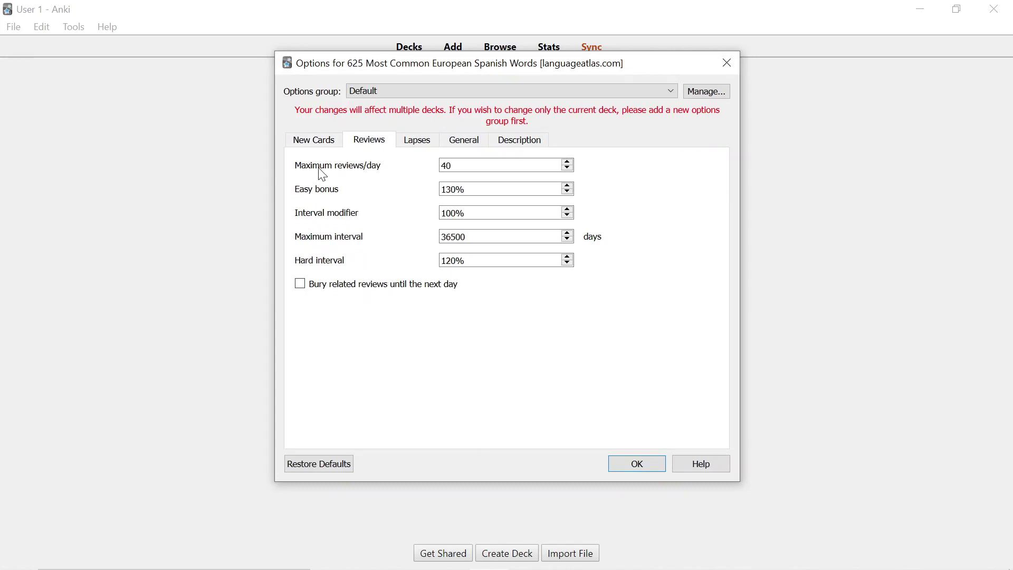
pyautogui.click(321, 148)
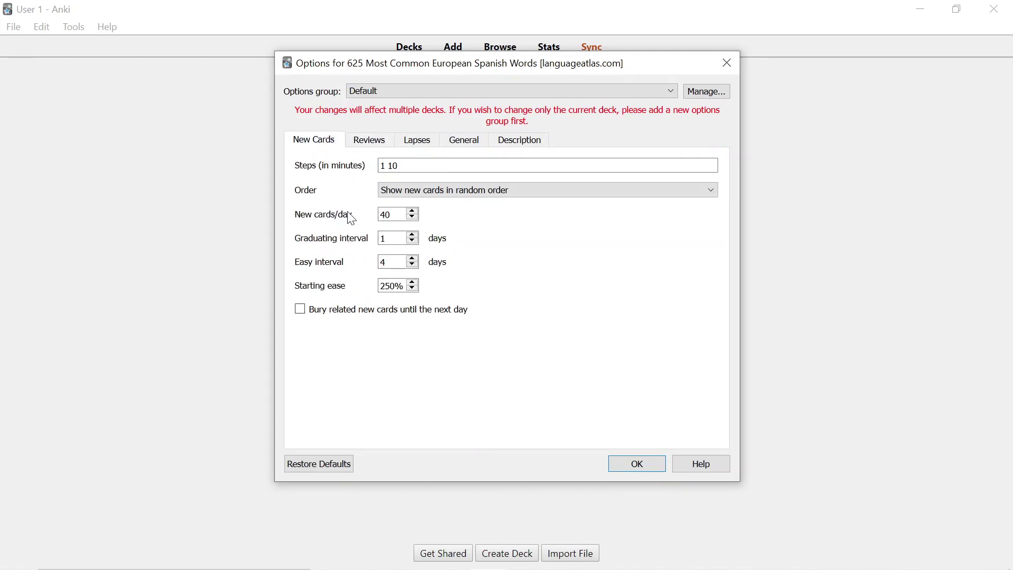
pyautogui.doubleClick(371, 214)
pyautogui.write('30')
pyautogui.click(378, 142)
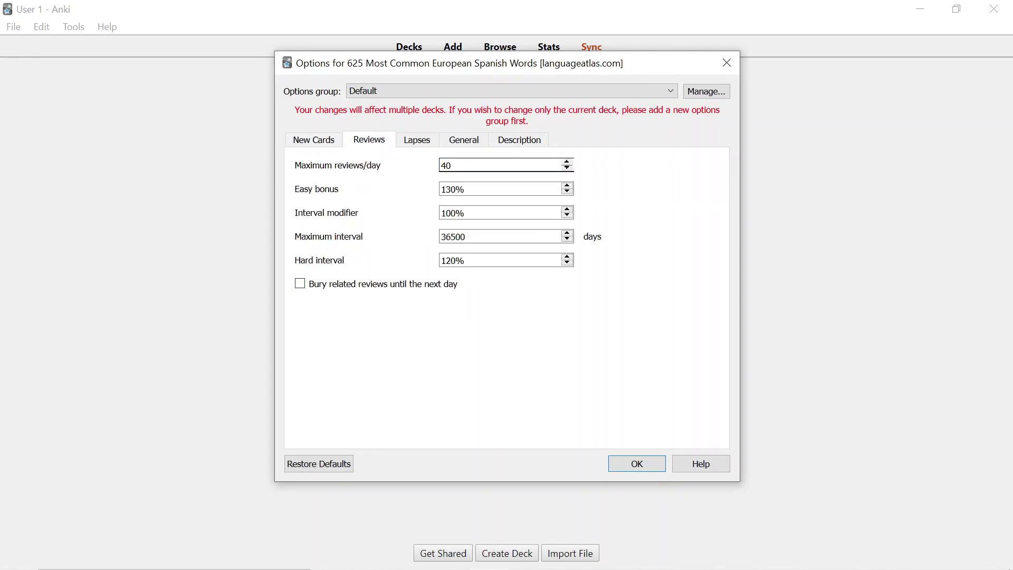
pyautogui.moveTo(441, 166); pyautogui.dragTo(446, 165)
pyautogui.write('2')
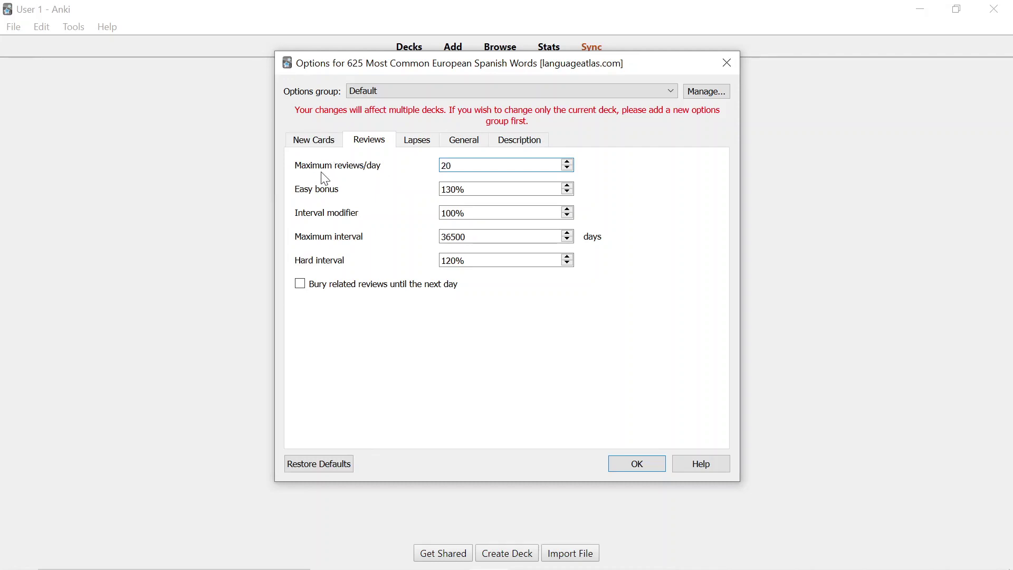
pyautogui.click(641, 463)
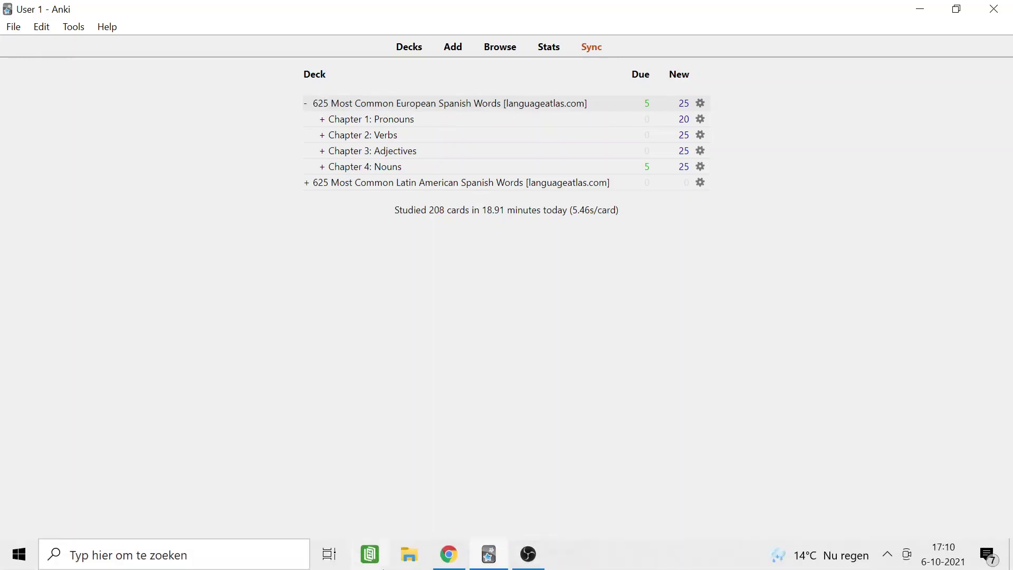
# Step: Switch to Chrome, show the product page's European Spanish and Latin American Spanish variants in turn, and return to Anki
pyautogui.click(449, 553)
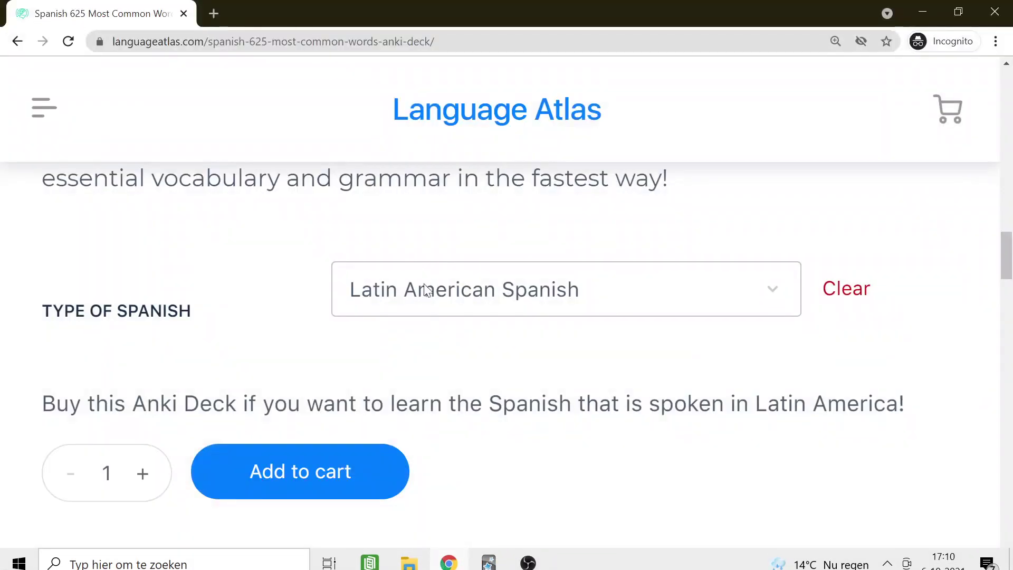
pyautogui.click(366, 290)
pyautogui.click(418, 352)
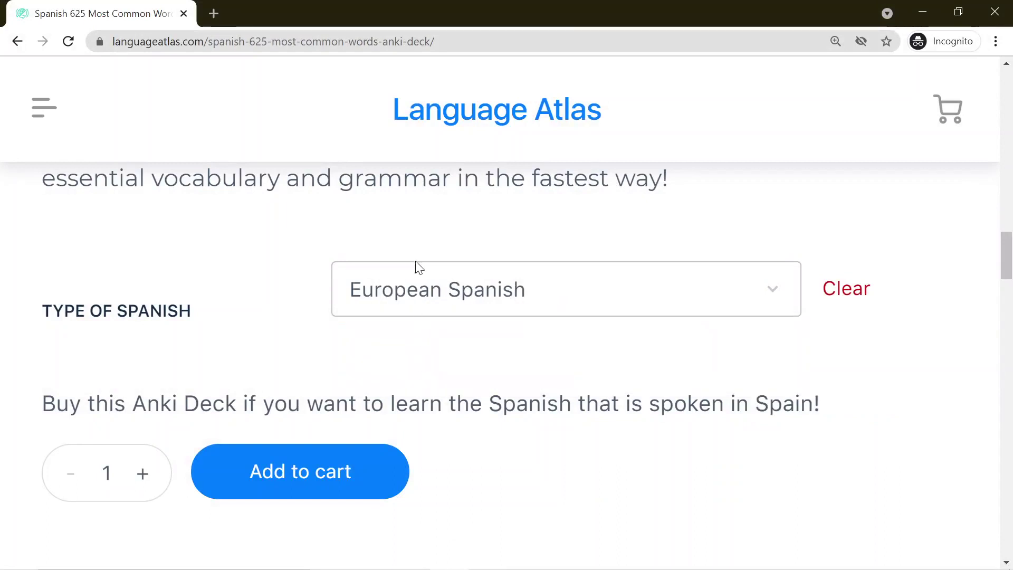
pyautogui.click(422, 294)
pyautogui.click(426, 376)
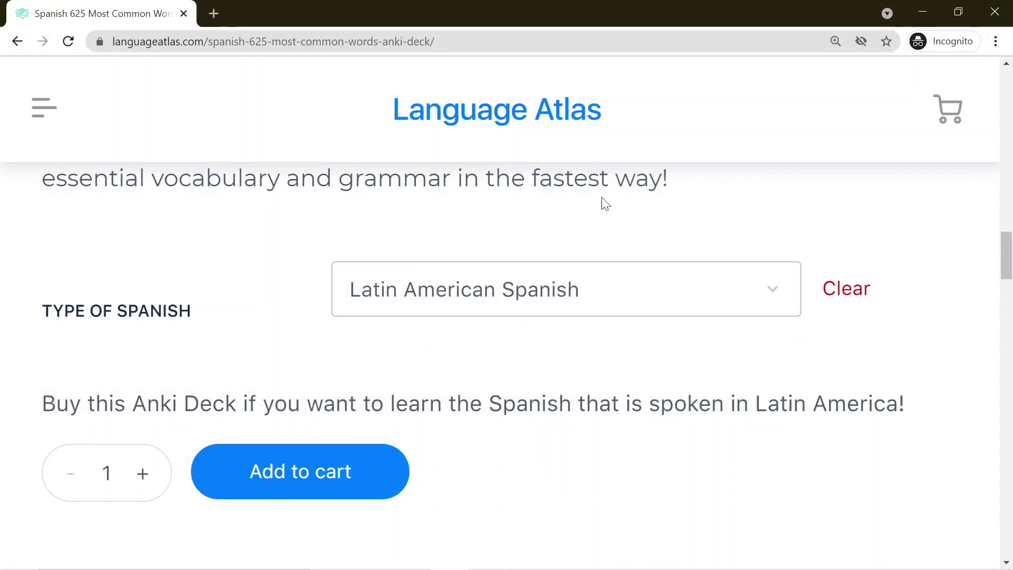
pyautogui.click(923, 10)
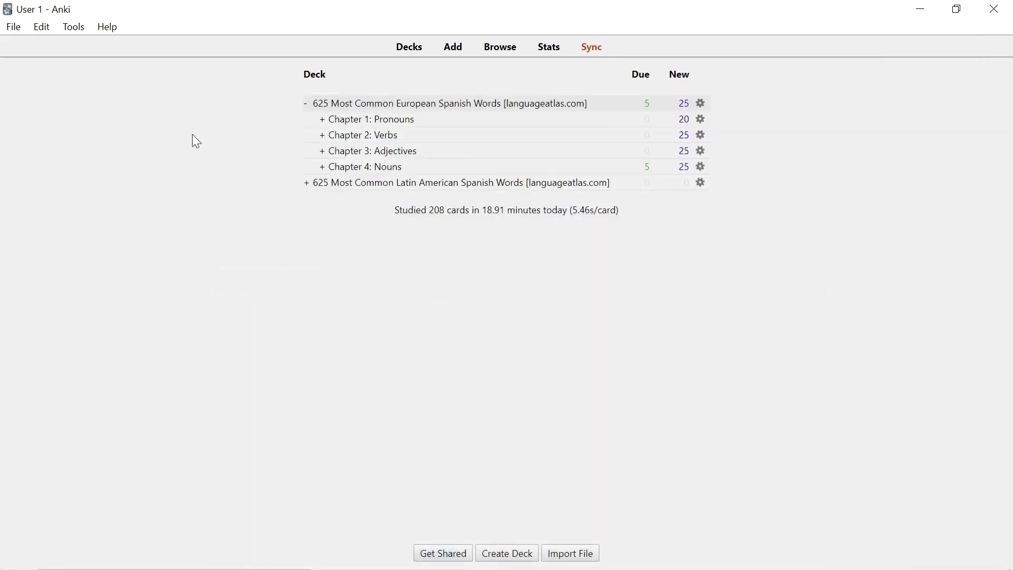